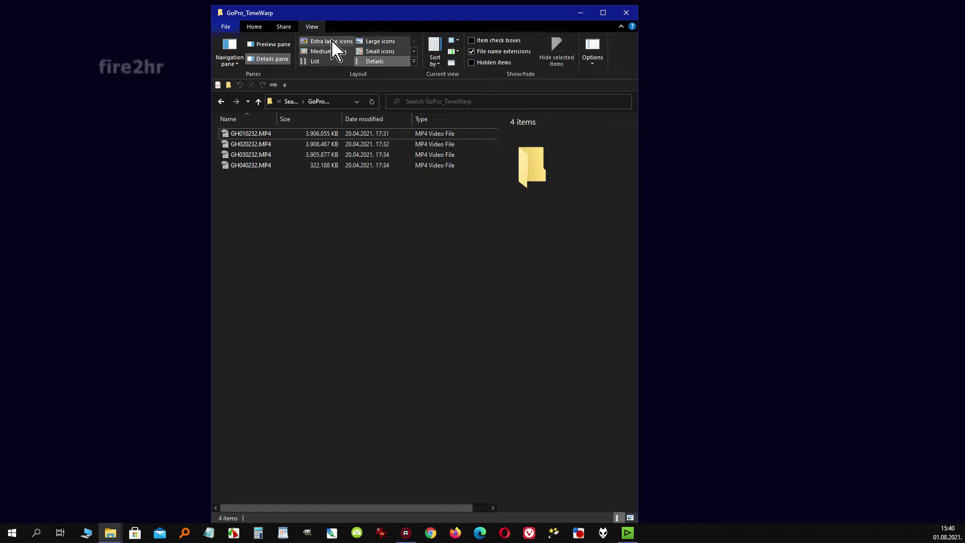
Show the video files as extra large icons, play GH010232.MP4 and skim through it up to about 05:27, then close the player.
{"action": "left_click", "coordinate": [324, 40]}
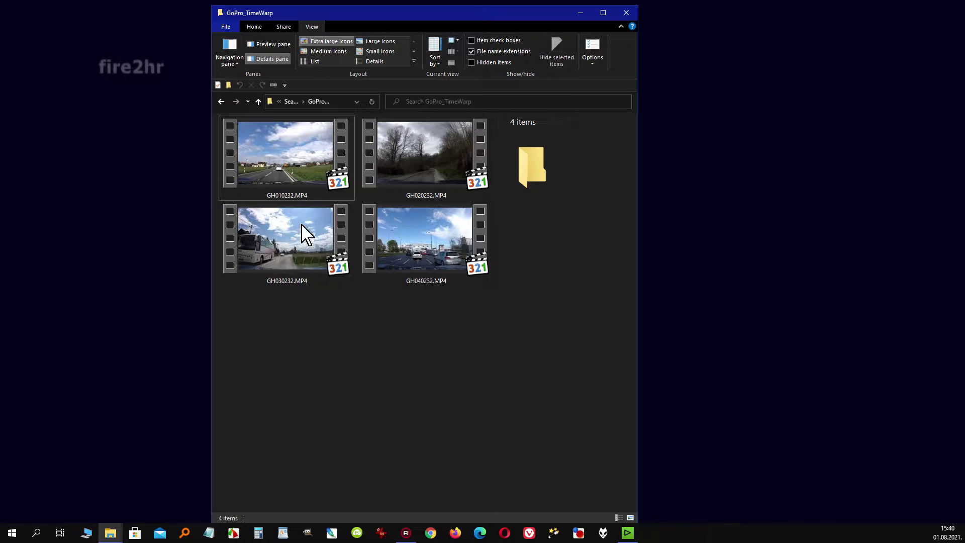
{"action": "left_click", "coordinate": [305, 177]}
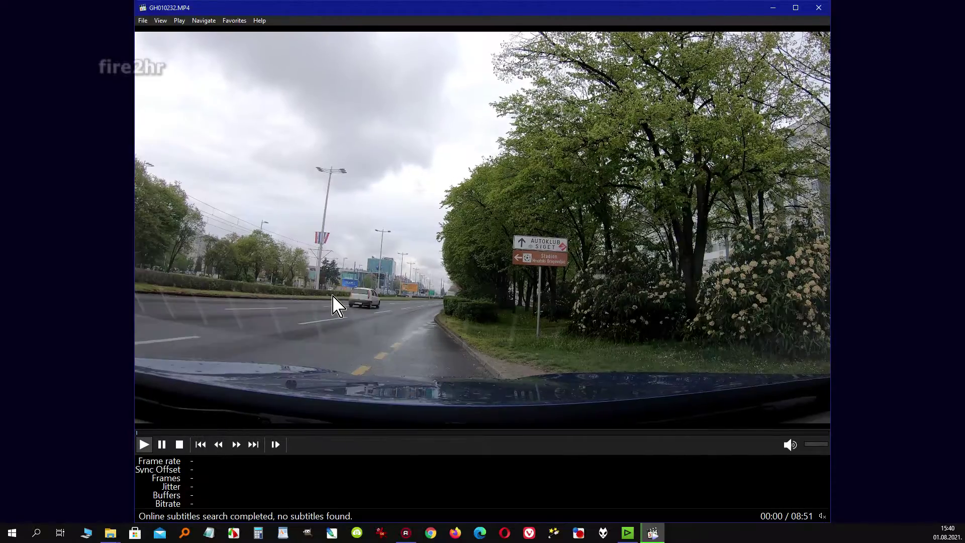
{"action": "left_click", "coordinate": [305, 432]}
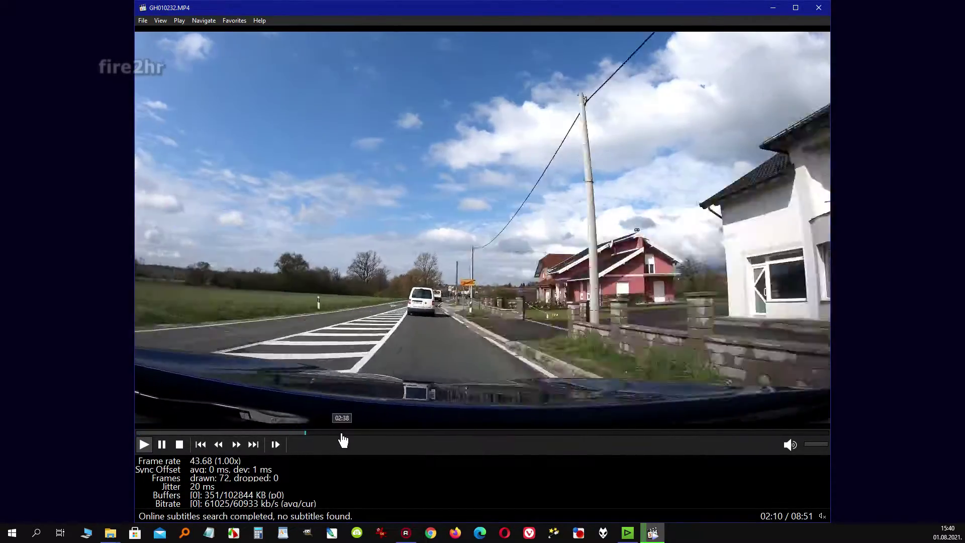
{"action": "left_click", "coordinate": [357, 433]}
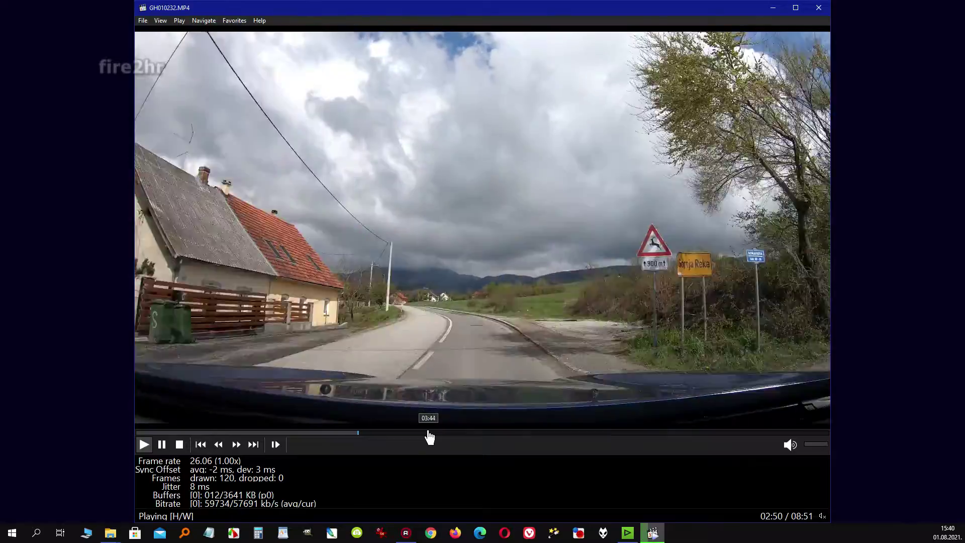
{"action": "left_click", "coordinate": [428, 432]}
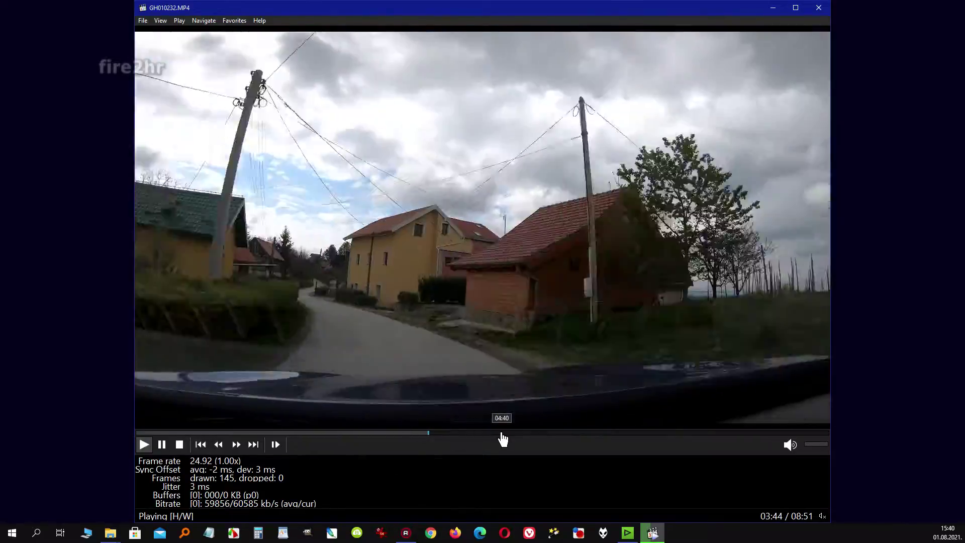
{"action": "left_click", "coordinate": [500, 433]}
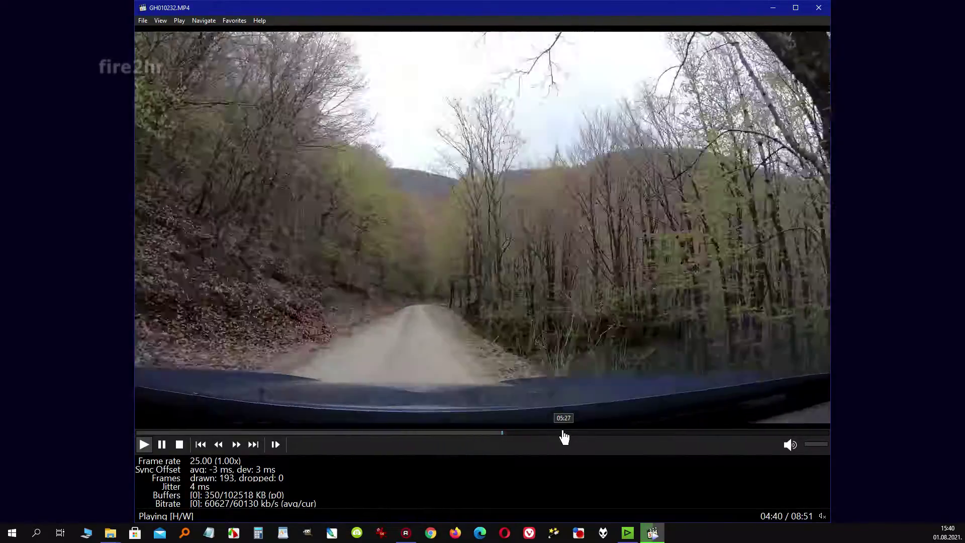
{"action": "left_click", "coordinate": [563, 433]}
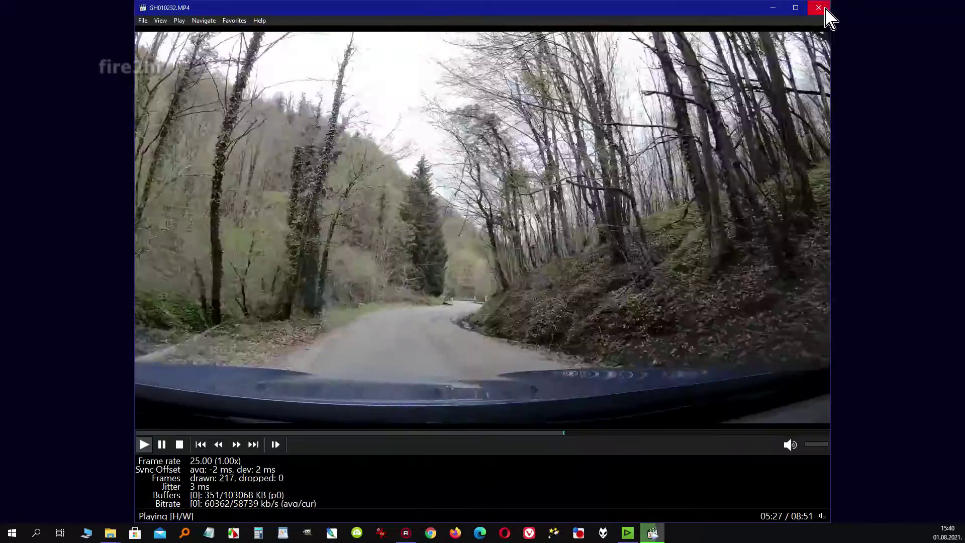
{"action": "left_click", "coordinate": [819, 8]}
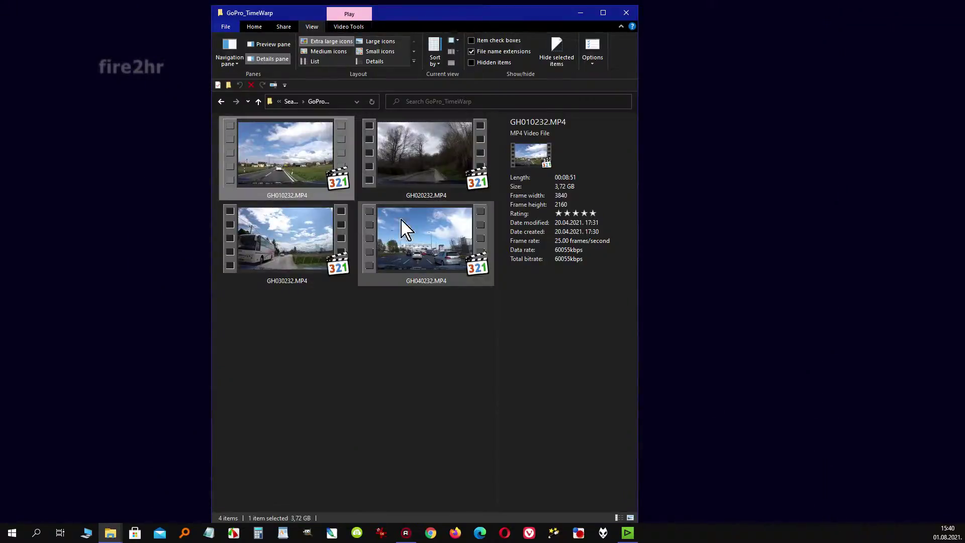
Play GH030232.MP4, skim through it up to about 05:01, and close the player.
{"action": "left_click", "coordinate": [316, 252]}
{"action": "double_click", "coordinate": [312, 242]}
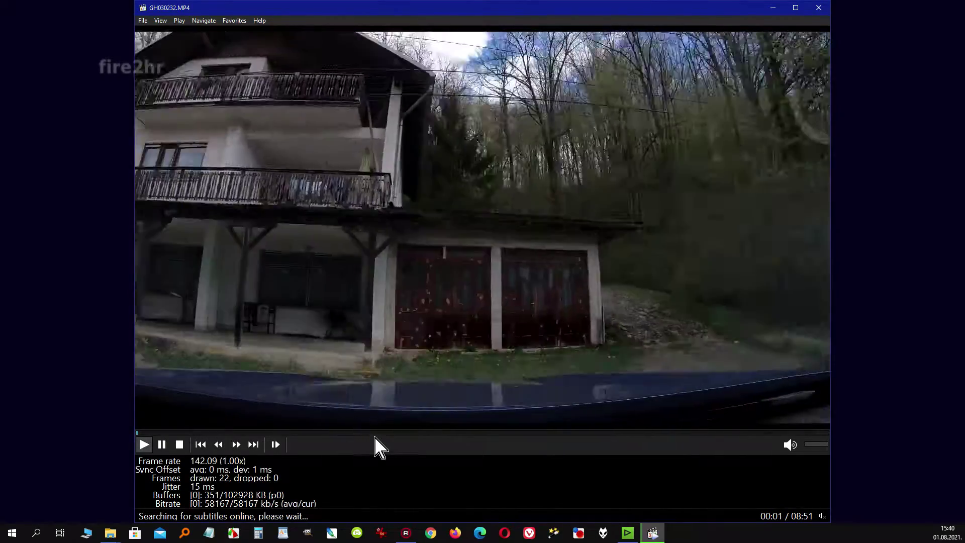
{"action": "left_click", "coordinate": [376, 440]}
{"action": "left_click", "coordinate": [463, 438]}
{"action": "left_click", "coordinate": [466, 438]}
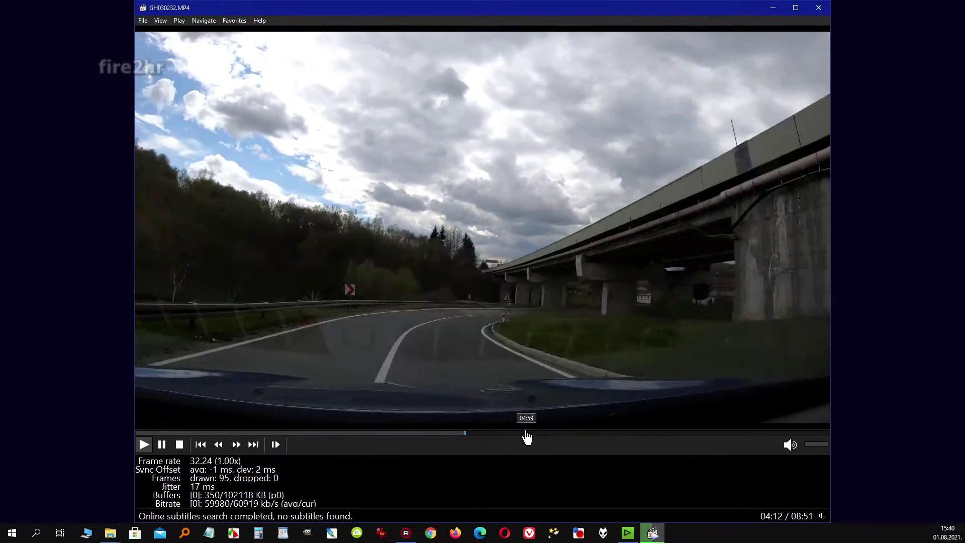
{"action": "left_click", "coordinate": [527, 437]}
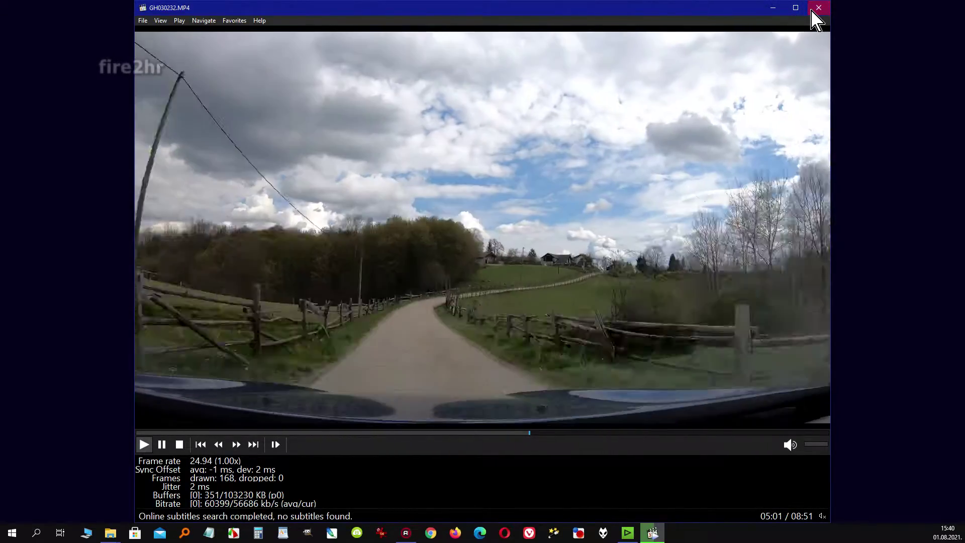
{"action": "left_click", "coordinate": [813, 9]}
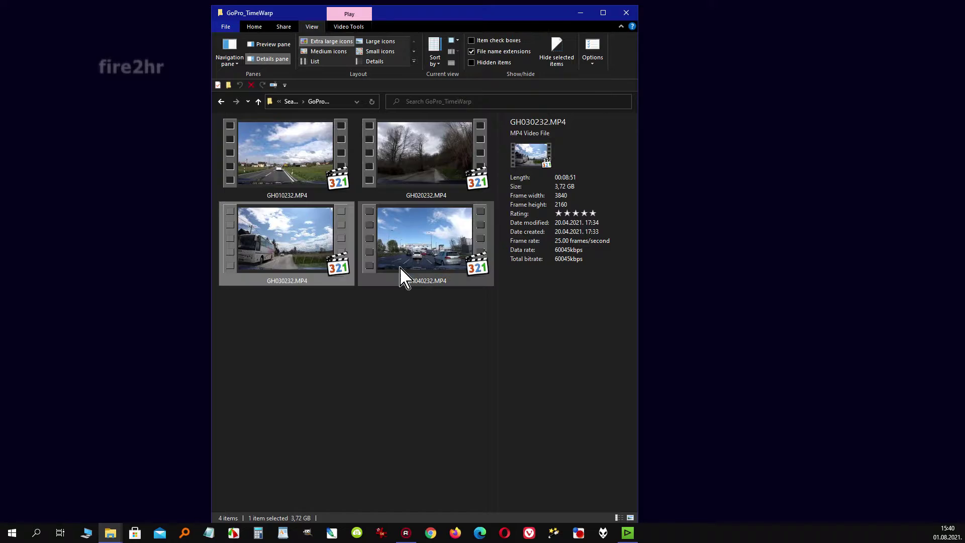
Play GH040232.MP4, skip to about the middle of the clip, and close the player.
{"action": "left_click", "coordinate": [411, 266]}
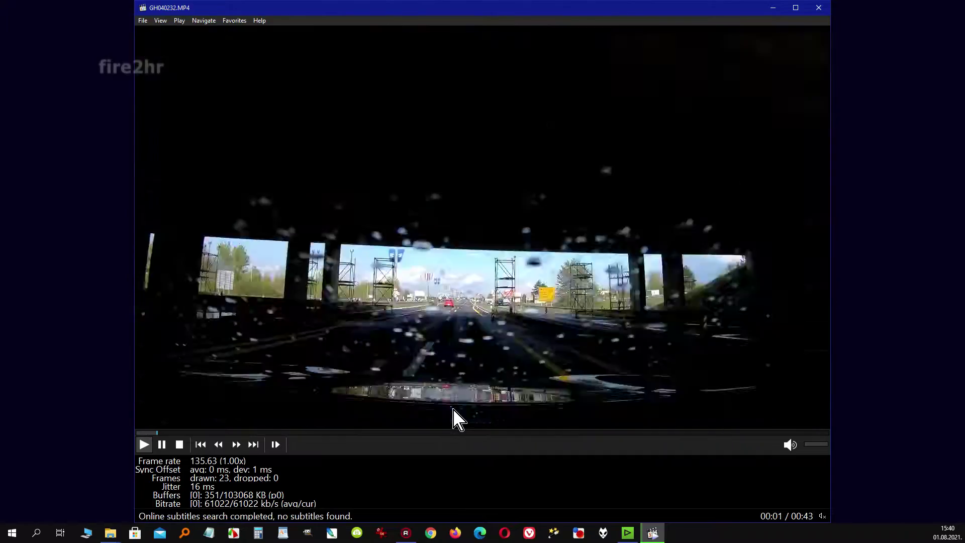
{"action": "left_click", "coordinate": [453, 433]}
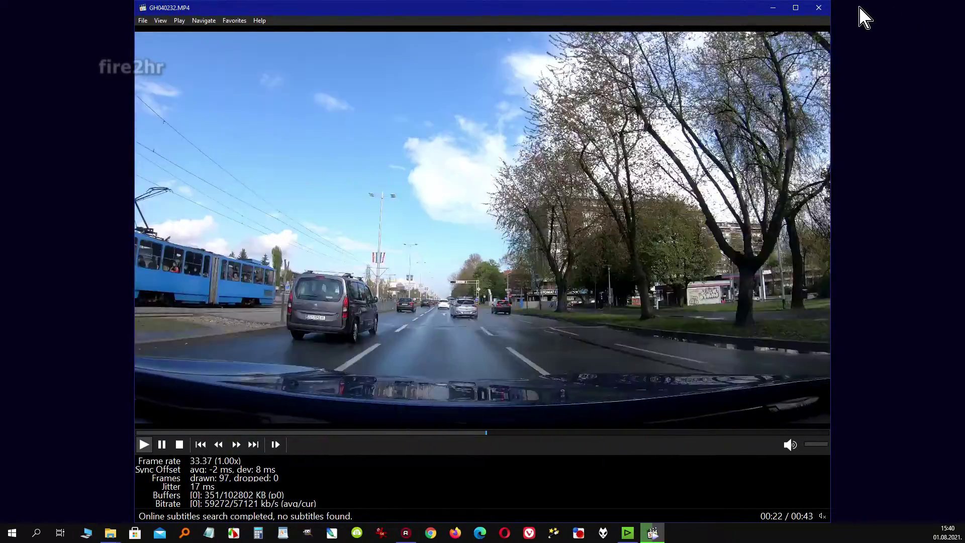
{"action": "left_click", "coordinate": [819, 7]}
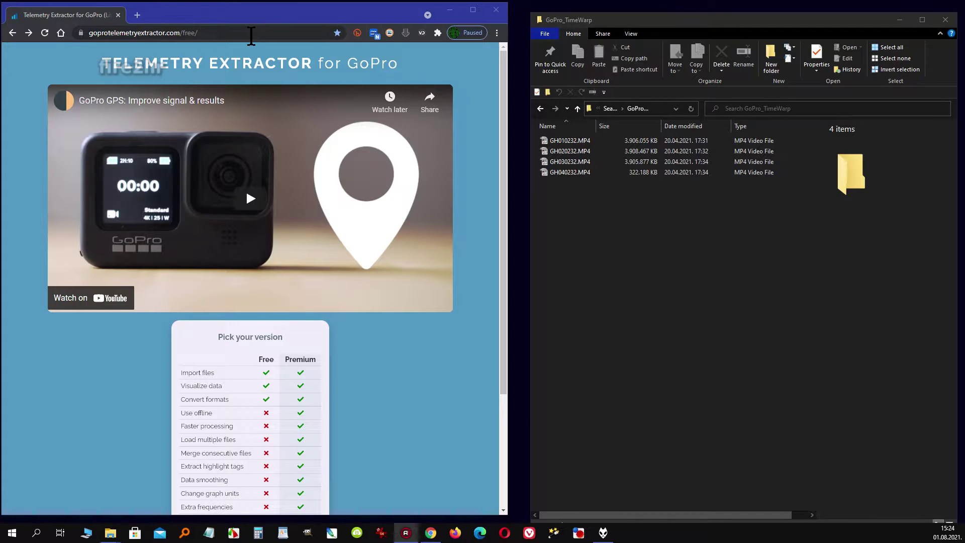
On the goprotelemetryextractor.com/free page, choose the Free version of Telemetry Extractor for GoPro.
{"action": "left_click", "coordinate": [251, 35]}
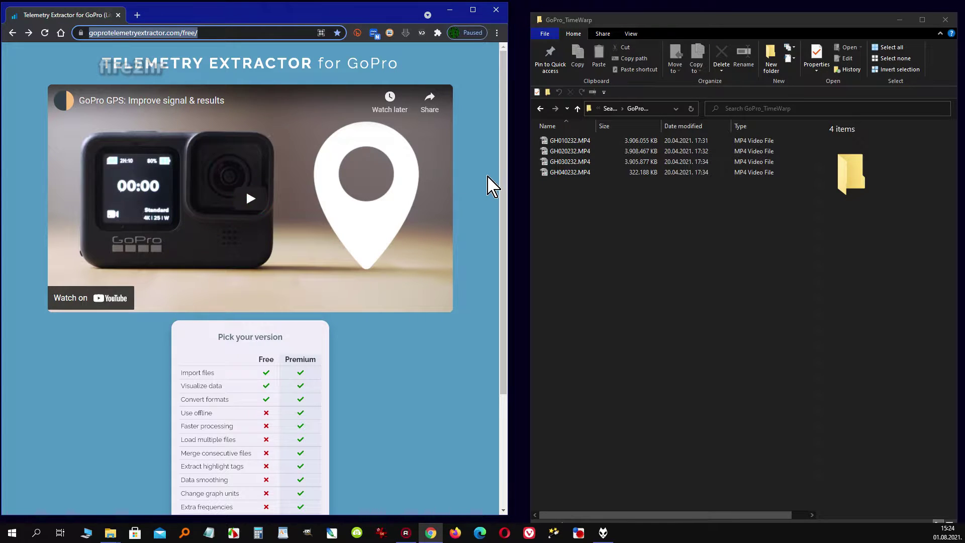
{"action": "left_click", "coordinate": [487, 177]}
{"action": "scroll", "coordinate": [405, 267], "scroll_direction": "down", "scroll_amount": 3}
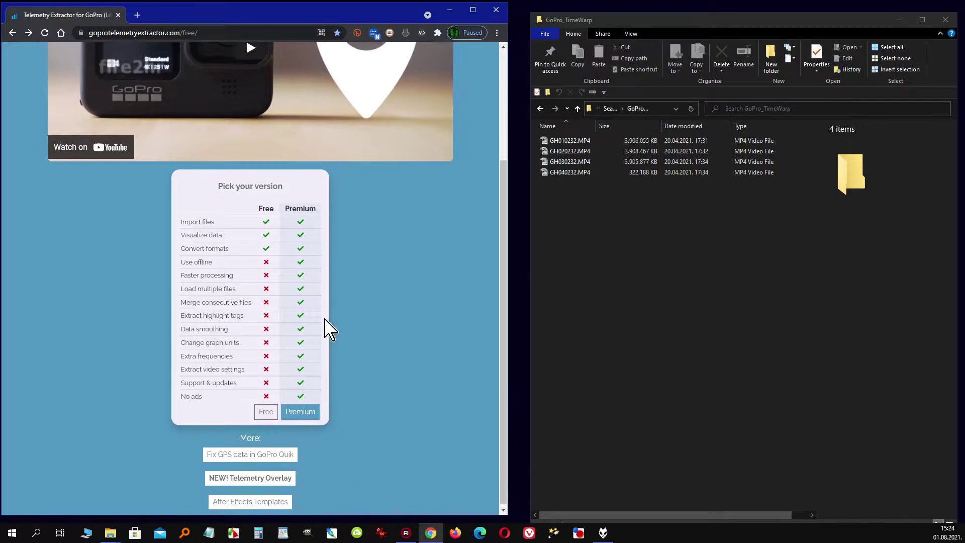
{"action": "left_click", "coordinate": [267, 415]}
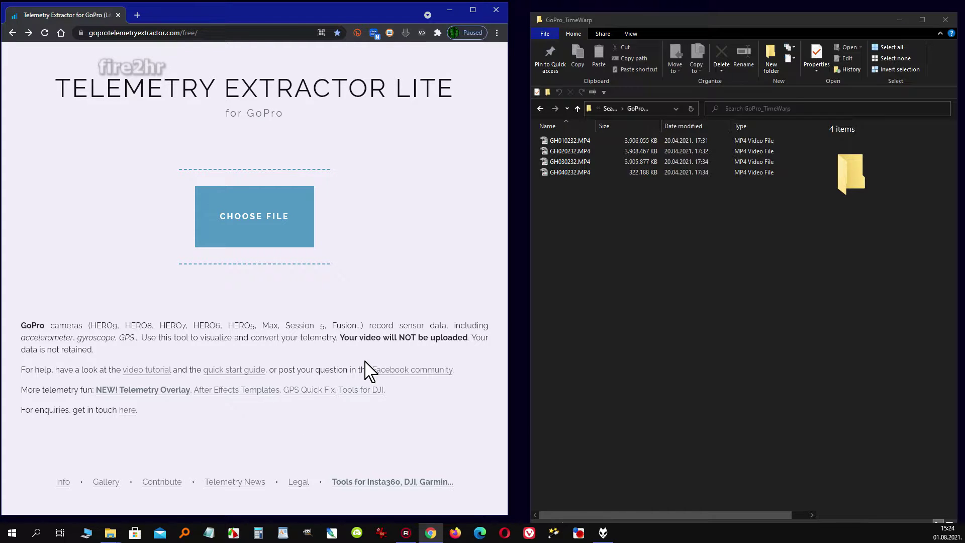
Load GH010232.MP4 from the GoPro_TimeWarp folder into Telemetry Extractor Lite and export its GPS stream as GPX.
{"action": "left_click", "coordinate": [583, 146]}
{"action": "left_click_drag", "start_coordinate": [583, 146], "coordinate": [278, 221]}
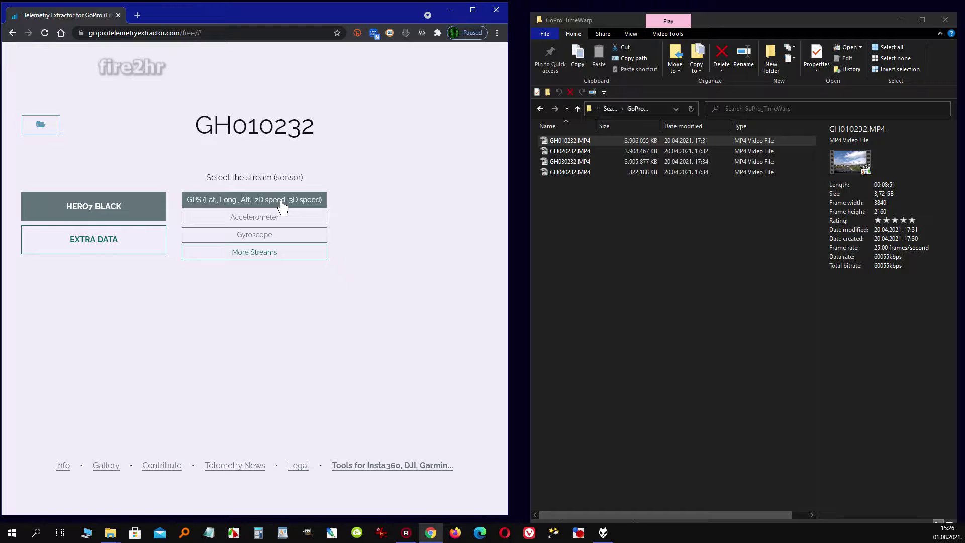
{"action": "left_click", "coordinate": [283, 203]}
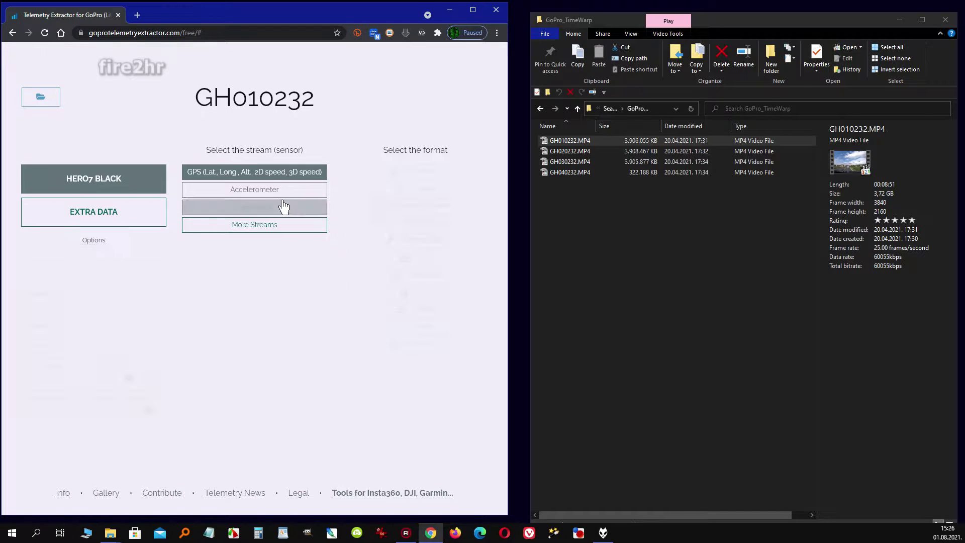
{"action": "left_click", "coordinate": [443, 267]}
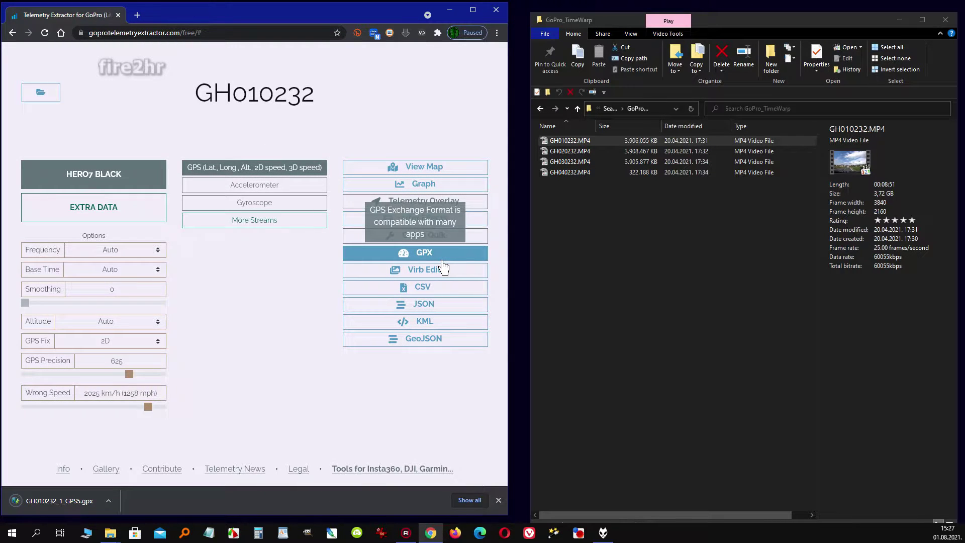
Load GH020232.MP4 into the telemetry extractor and export its GPS stream as GPX.
{"action": "left_click", "coordinate": [572, 151]}
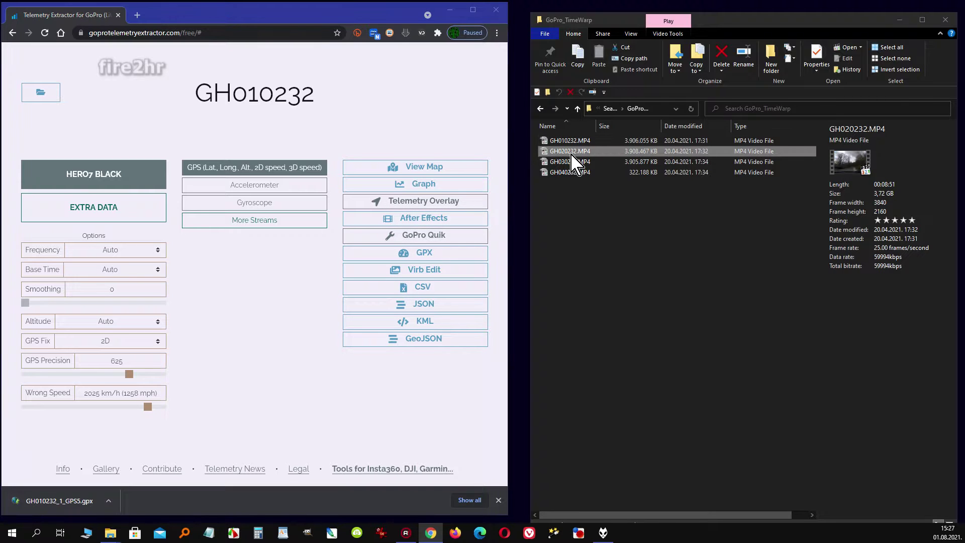
{"action": "left_click_drag", "start_coordinate": [572, 156], "coordinate": [49, 95]}
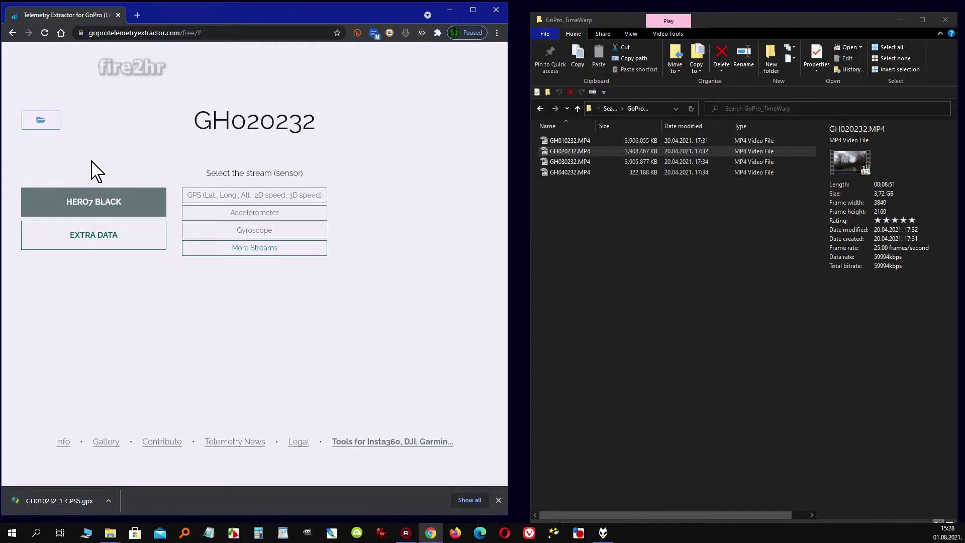
{"action": "left_click", "coordinate": [231, 203]}
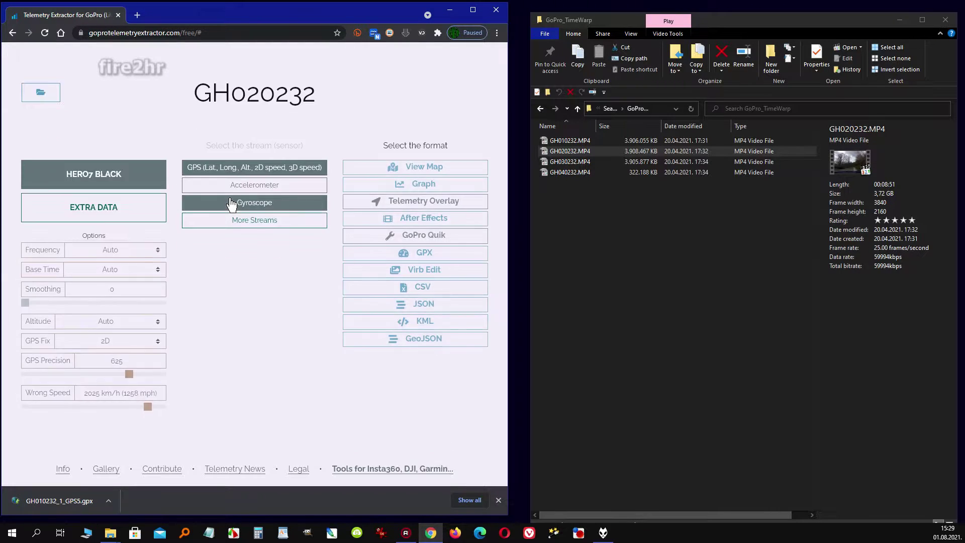
{"action": "left_click", "coordinate": [428, 259]}
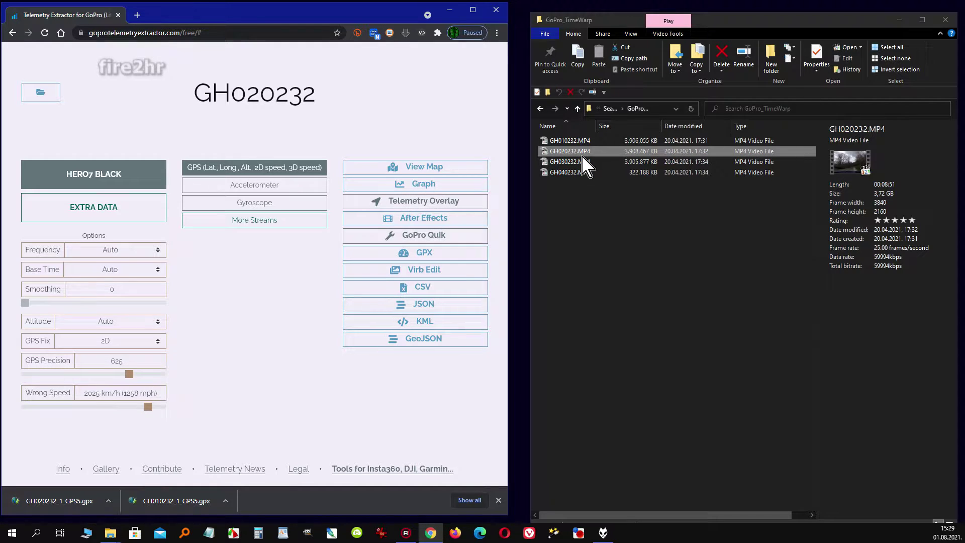
Load GH030232.MP4 into the telemetry extractor and export its GPS stream as GPX.
{"action": "left_click_drag", "start_coordinate": [584, 166], "coordinate": [41, 103]}
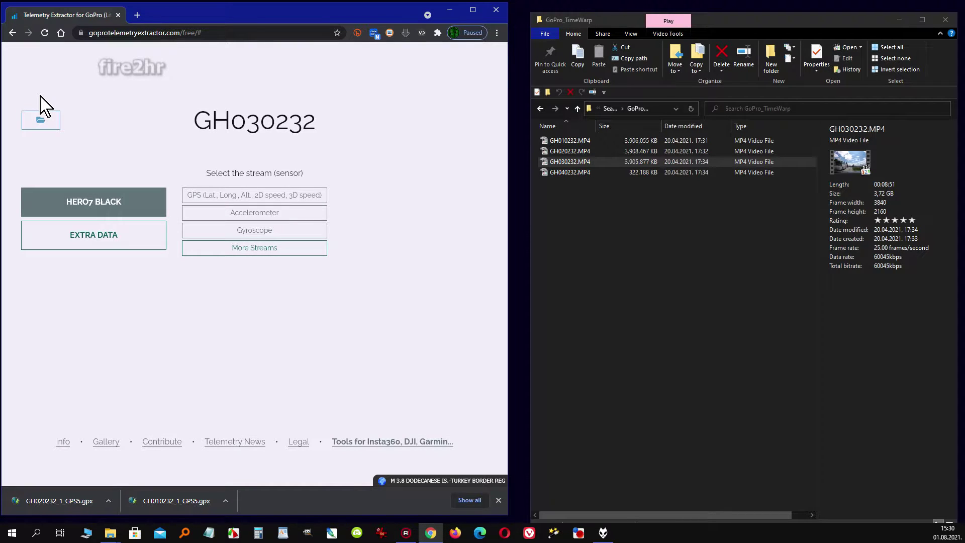
{"action": "left_click", "coordinate": [255, 194]}
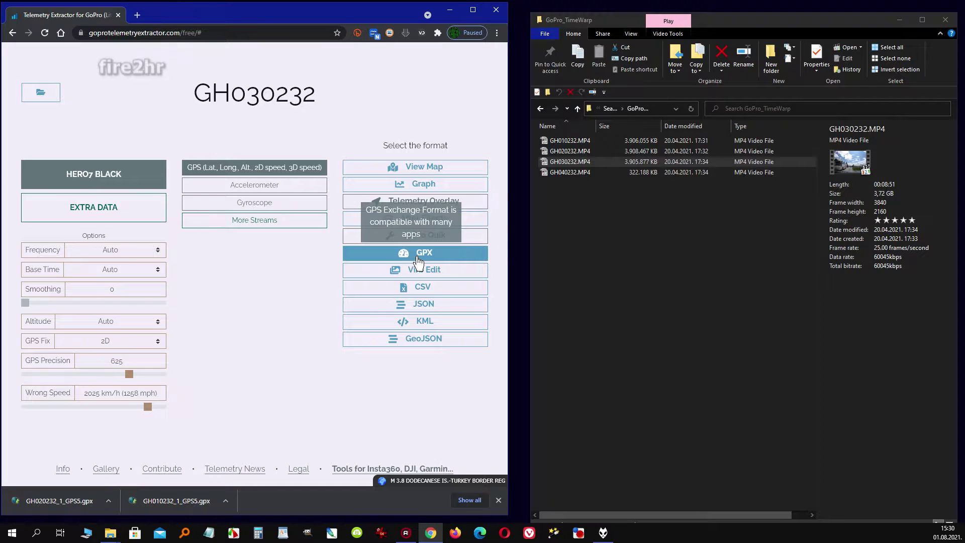
{"action": "left_click", "coordinate": [417, 254]}
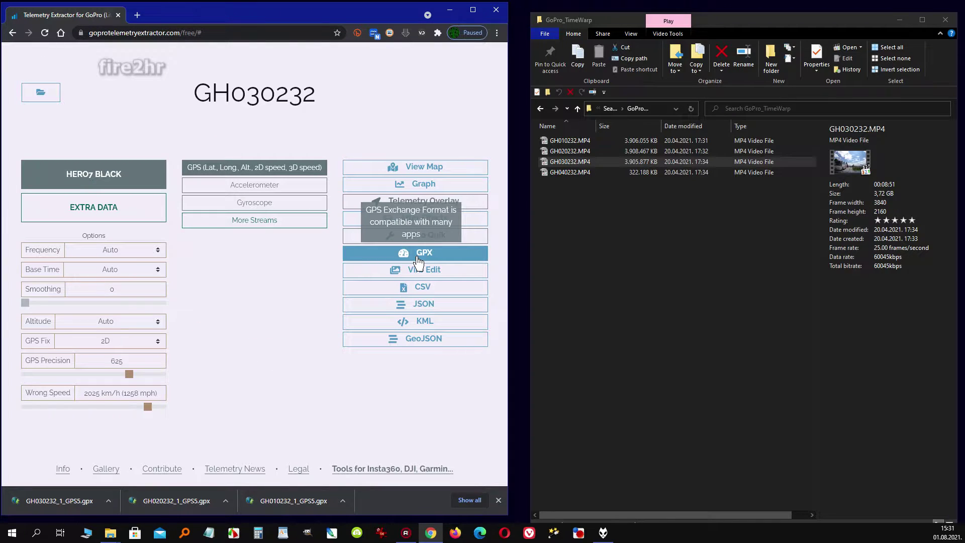
Load GH040232.MP4 into the telemetry extractor and select its GPS stream.
{"action": "left_click_drag", "start_coordinate": [570, 172], "coordinate": [39, 98]}
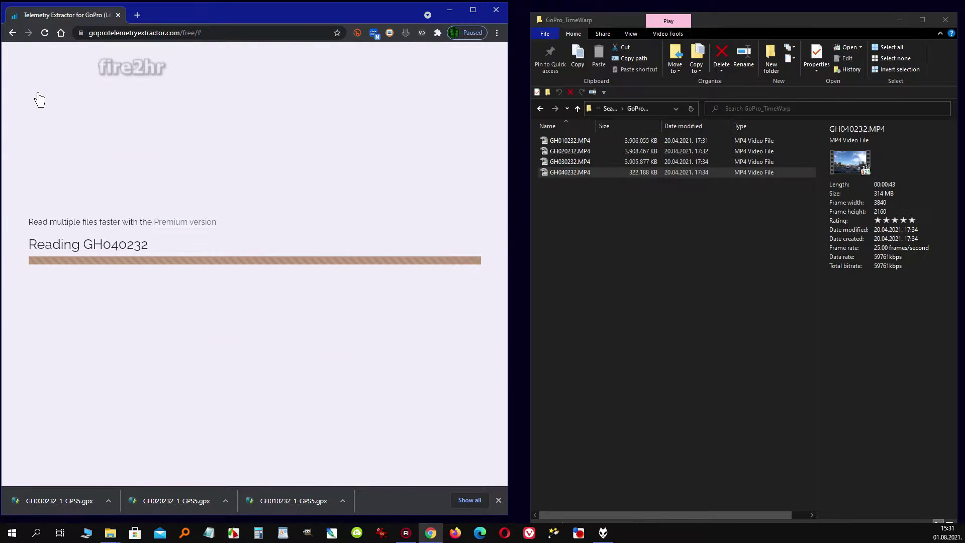
{"action": "left_click", "coordinate": [232, 196]}
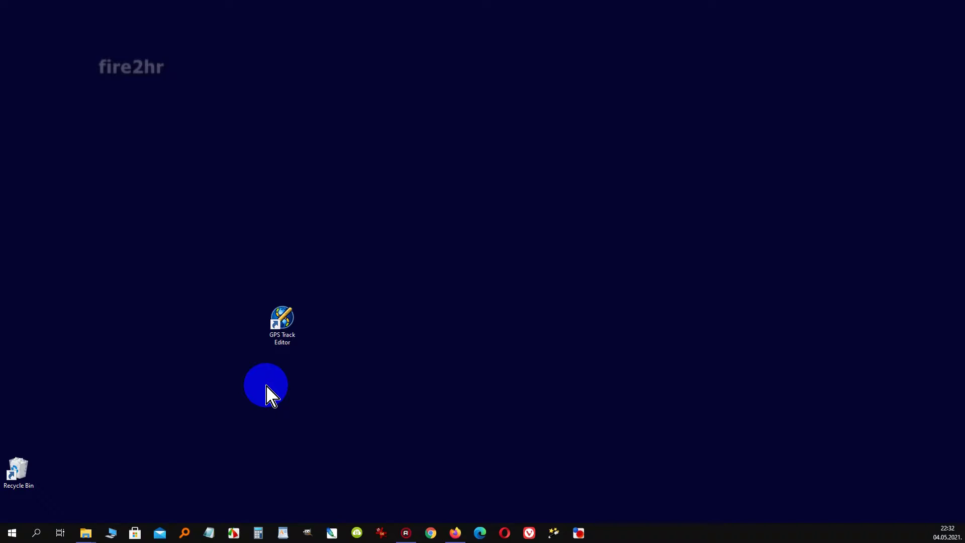
Launch GPS Track Editor from the desktop and dismiss its Quick Launch dialog.
{"action": "left_click", "coordinate": [291, 327]}
{"action": "double_click", "coordinate": [291, 324]}
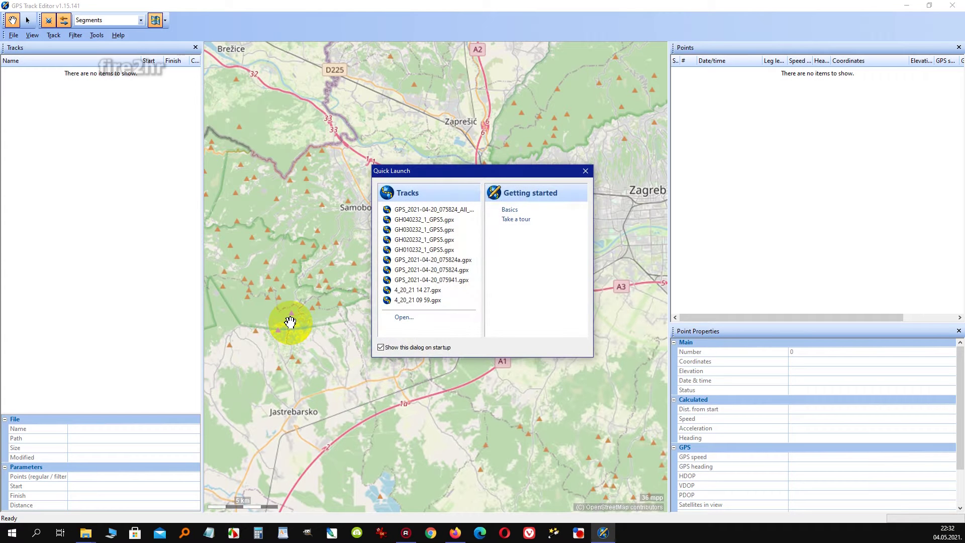
{"action": "left_click", "coordinate": [585, 171]}
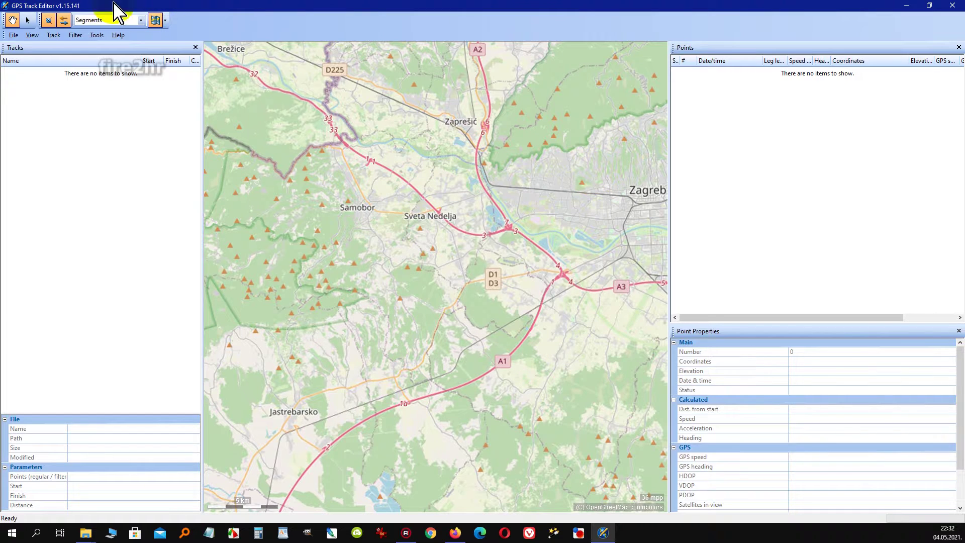
Open the four GPX files GH010232_1_GPS5 through GH040232_1_GPS5 together from the GoPro_TimeWarp folder.
{"action": "left_click", "coordinate": [20, 35]}
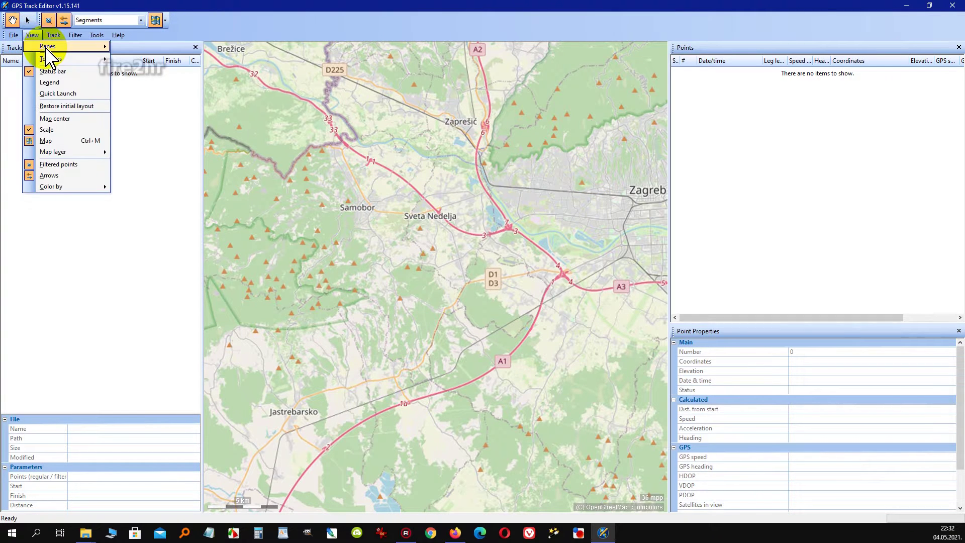
{"action": "left_click", "coordinate": [33, 46]}
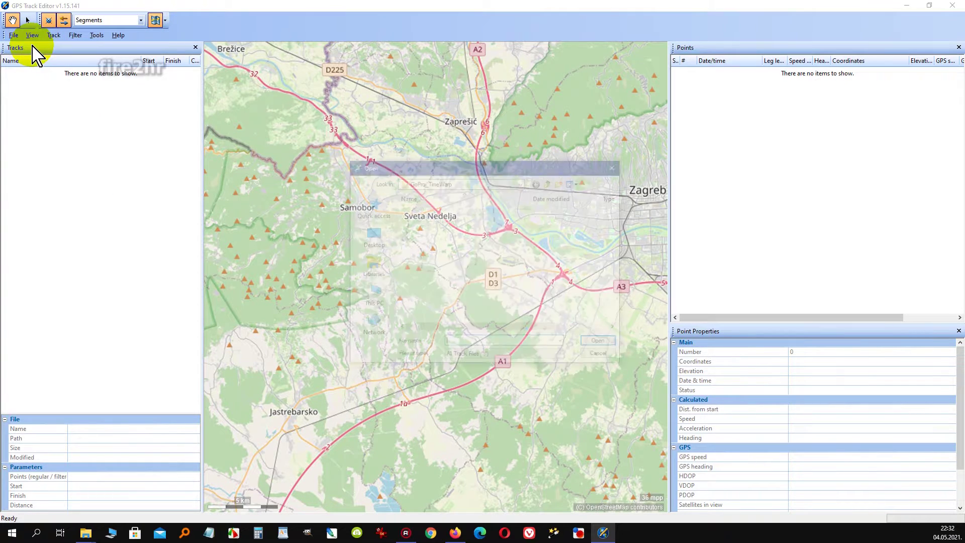
{"action": "left_click", "coordinate": [437, 249]}
{"action": "left_click", "coordinate": [431, 218], "text": "shift"}
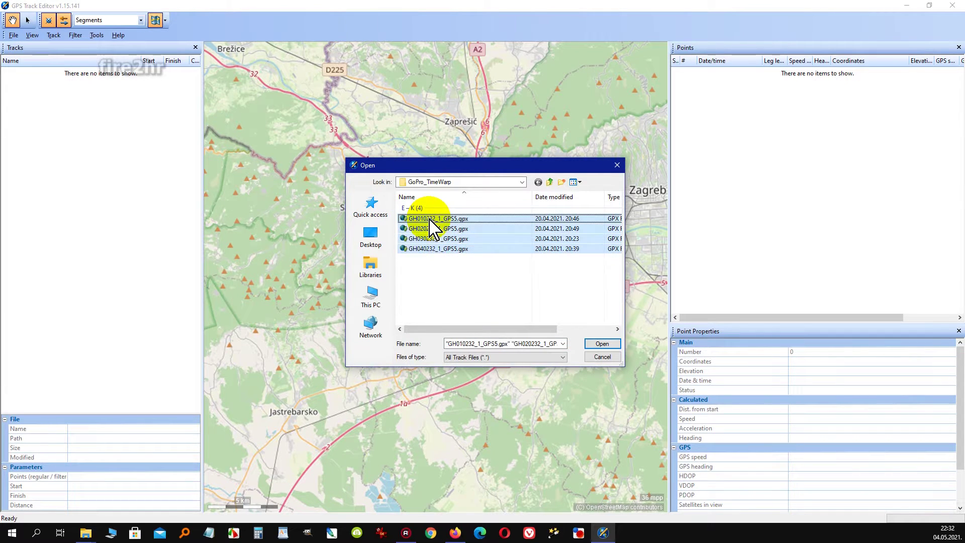
{"action": "left_click", "coordinate": [602, 343]}
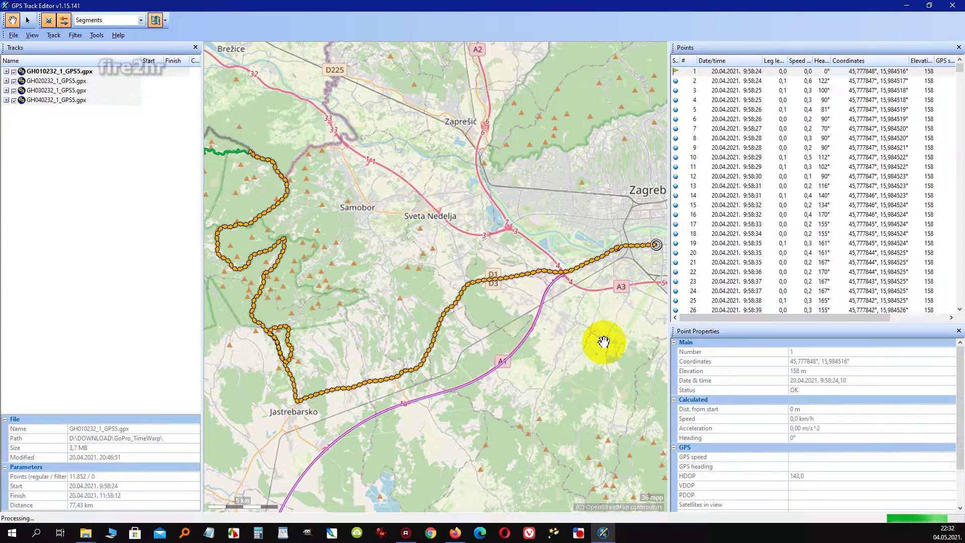
Examine the whole route on the map, then the GH020232, GH030232 and GH040232 tracks one by one.
{"action": "scroll", "coordinate": [530, 284], "scroll_direction": "down", "scroll_amount": 3}
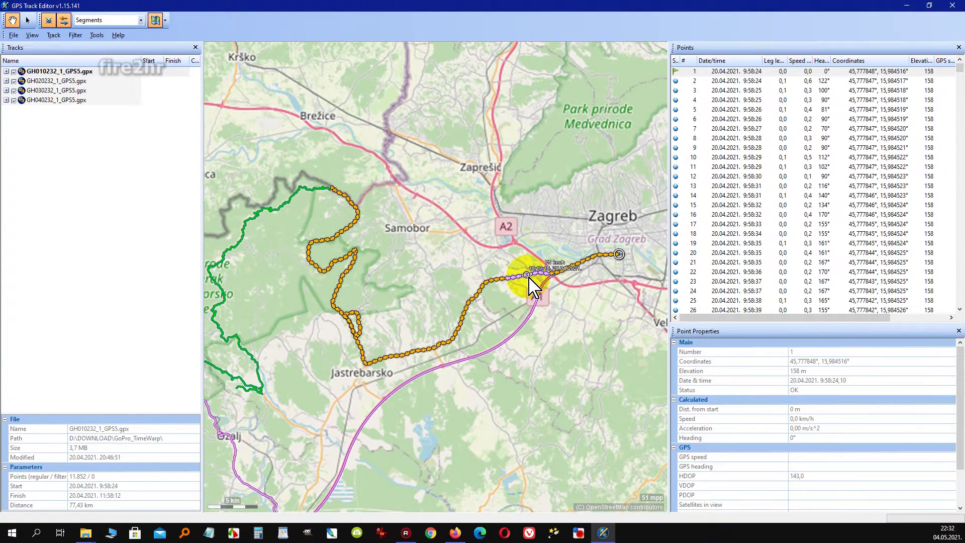
{"action": "left_click_drag", "start_coordinate": [549, 338], "coordinate": [548, 251]}
{"action": "scroll", "coordinate": [525, 266], "scroll_direction": "down", "scroll_amount": 1}
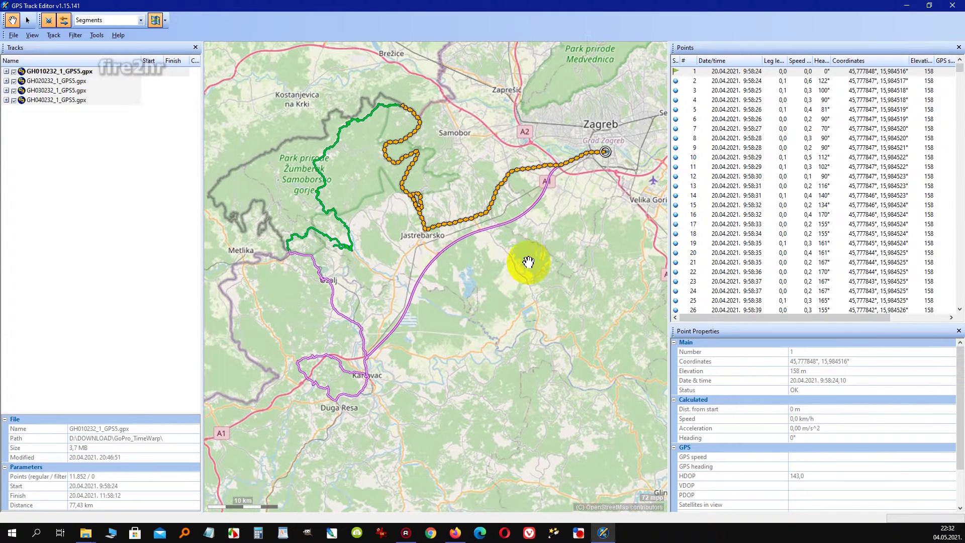
{"action": "left_click", "coordinate": [75, 81]}
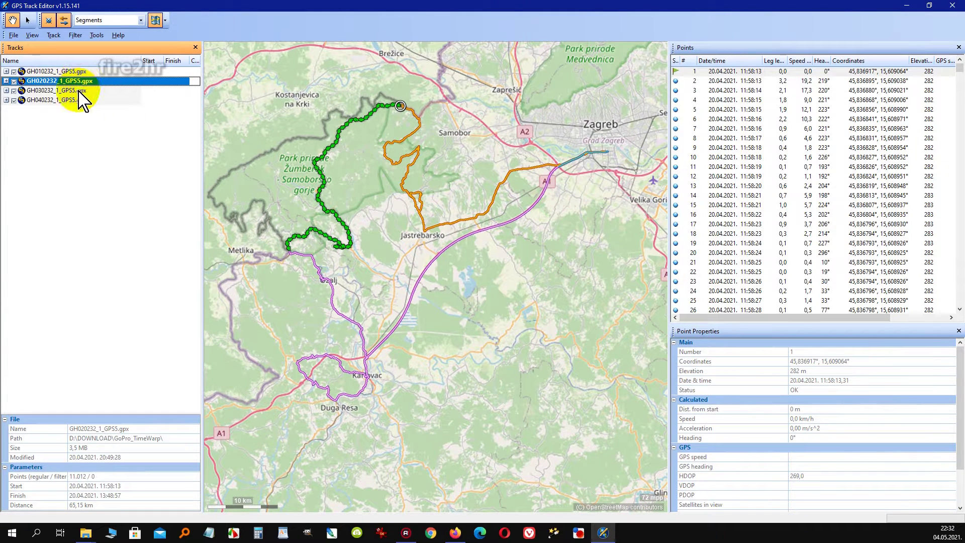
{"action": "left_click", "coordinate": [78, 92]}
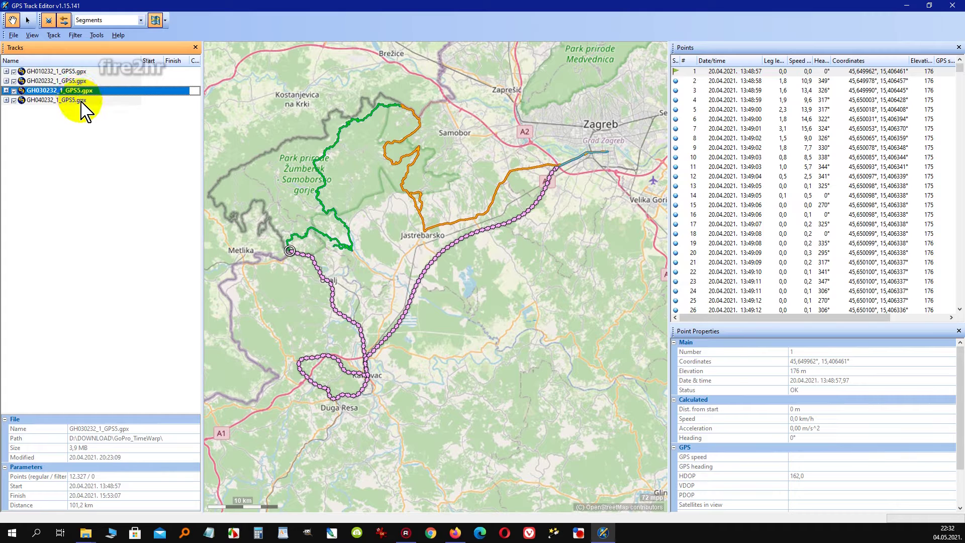
{"action": "left_click", "coordinate": [82, 101]}
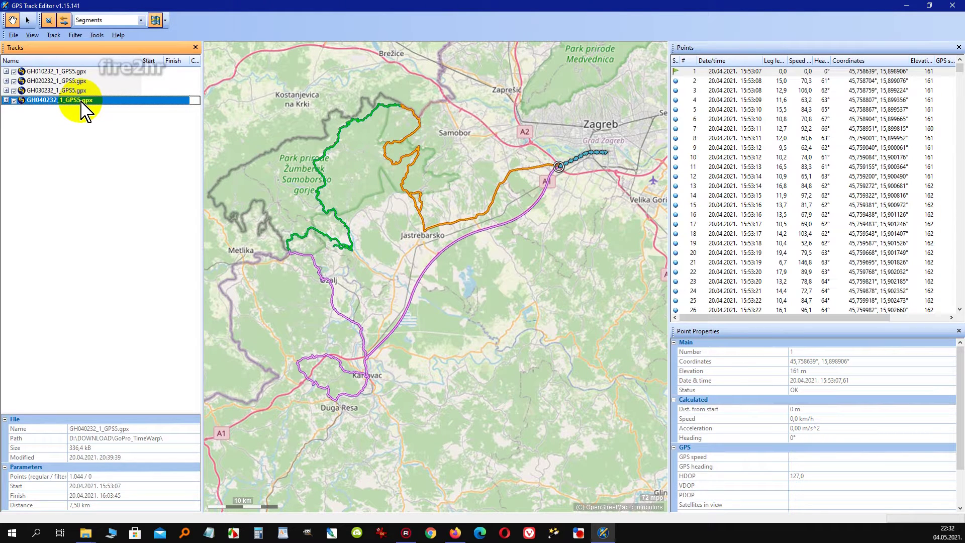
Merge all four loaded GPX tracks, GH010232 through GH040232, into one new track file.
{"action": "left_click", "coordinate": [80, 73]}
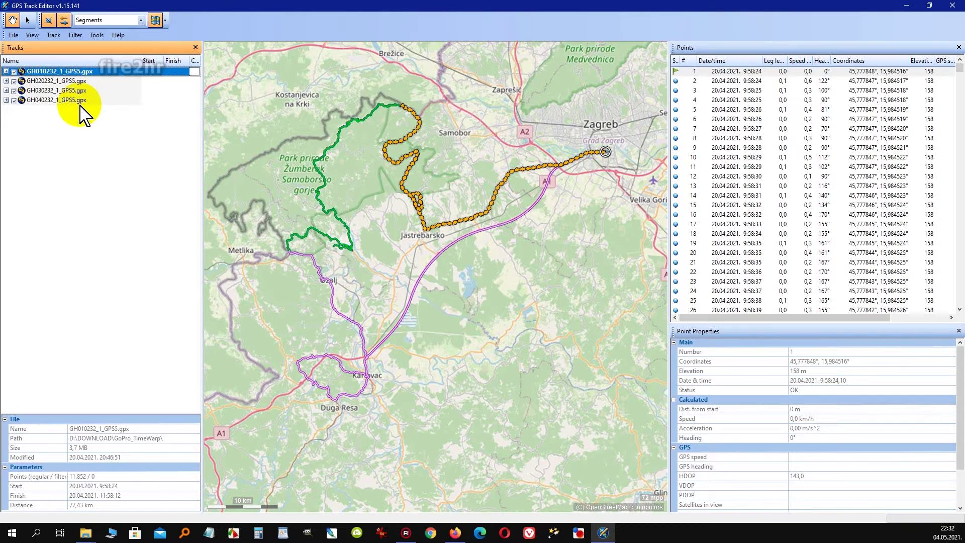
{"action": "left_click", "coordinate": [81, 100], "text": "shift"}
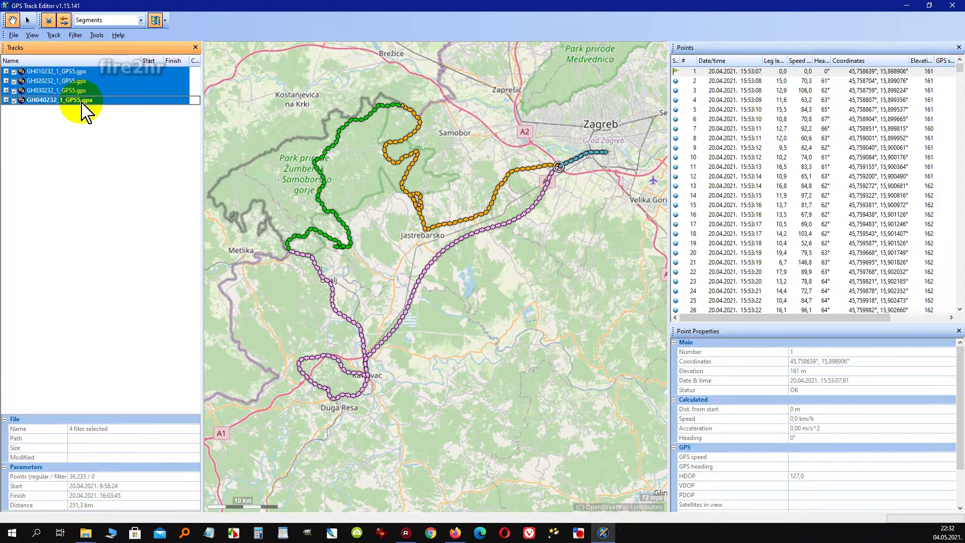
{"action": "right_click", "coordinate": [83, 103]}
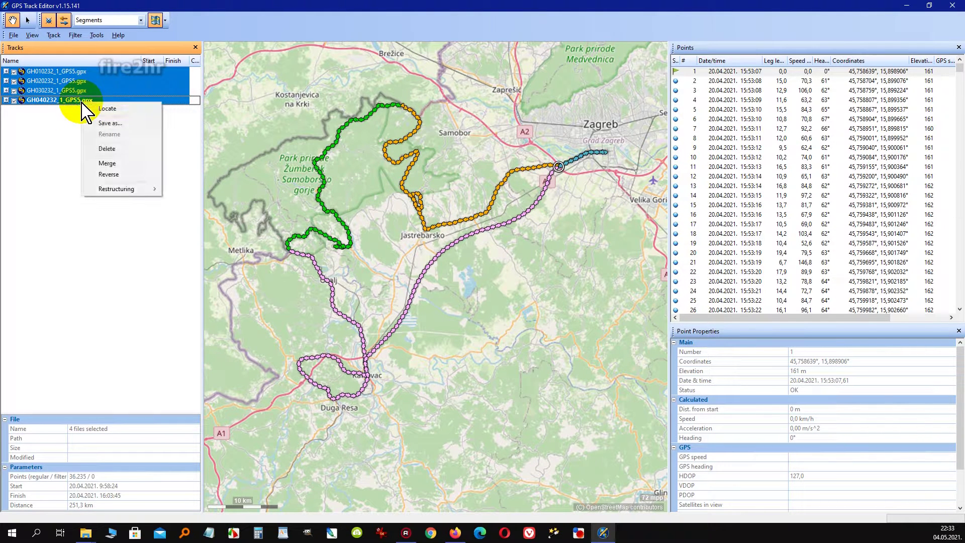
{"action": "left_click", "coordinate": [109, 163]}
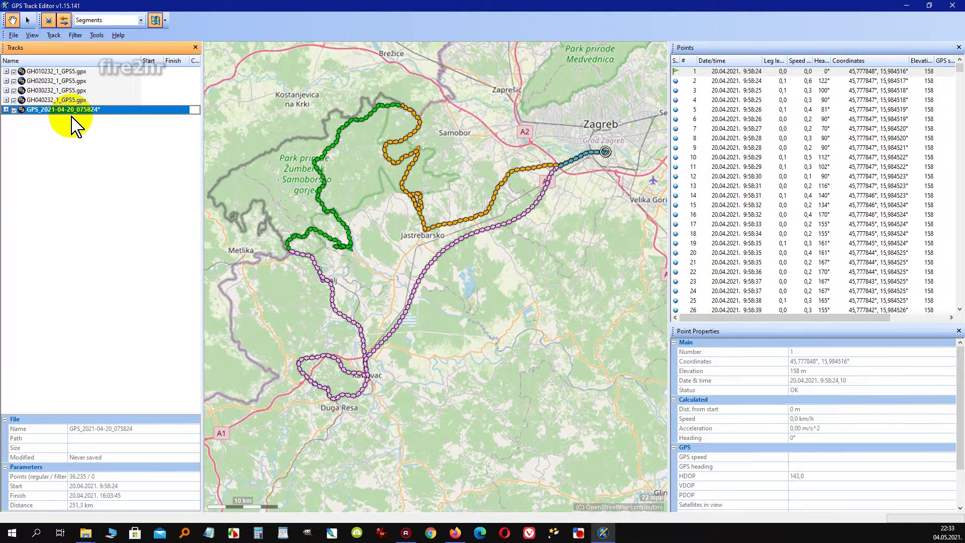
Expand the merged track file and its four MP4 entries down to their individual segments.
{"action": "left_click", "coordinate": [7, 110]}
{"action": "left_click", "coordinate": [16, 119]}
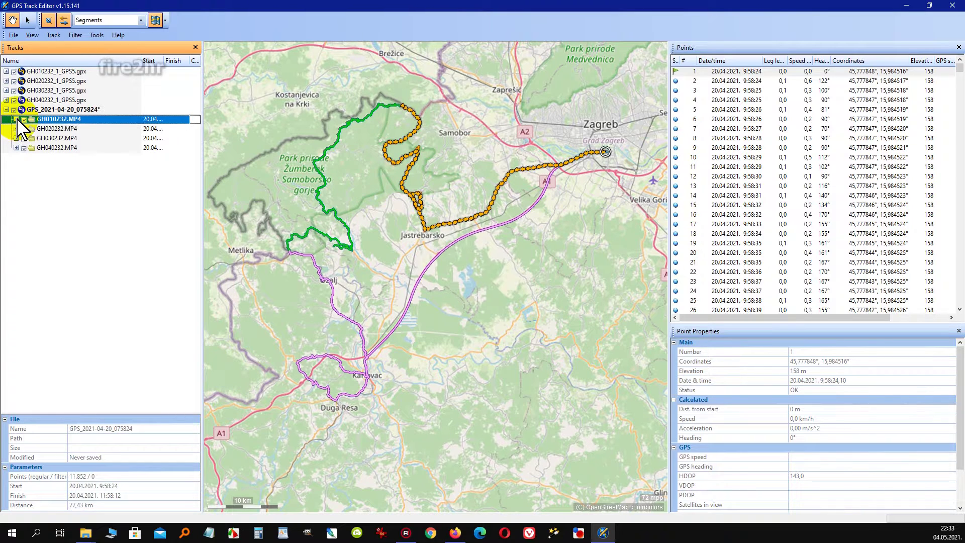
{"action": "left_click", "coordinate": [17, 139]}
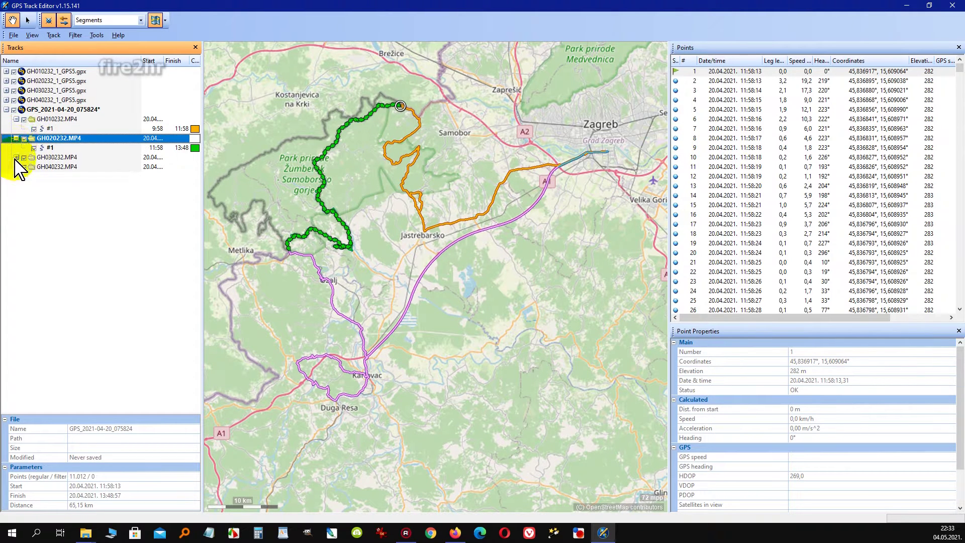
{"action": "left_click", "coordinate": [17, 157]}
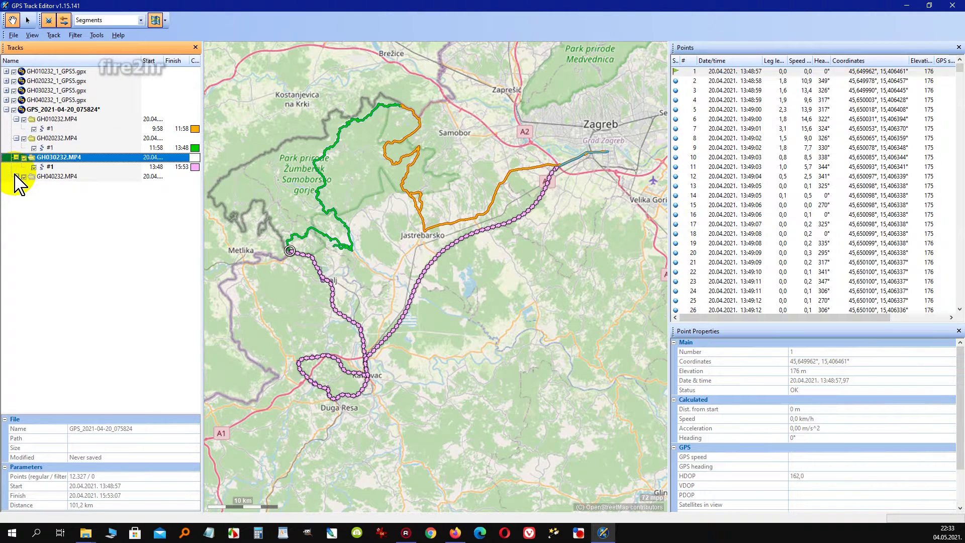
{"action": "left_click", "coordinate": [16, 176]}
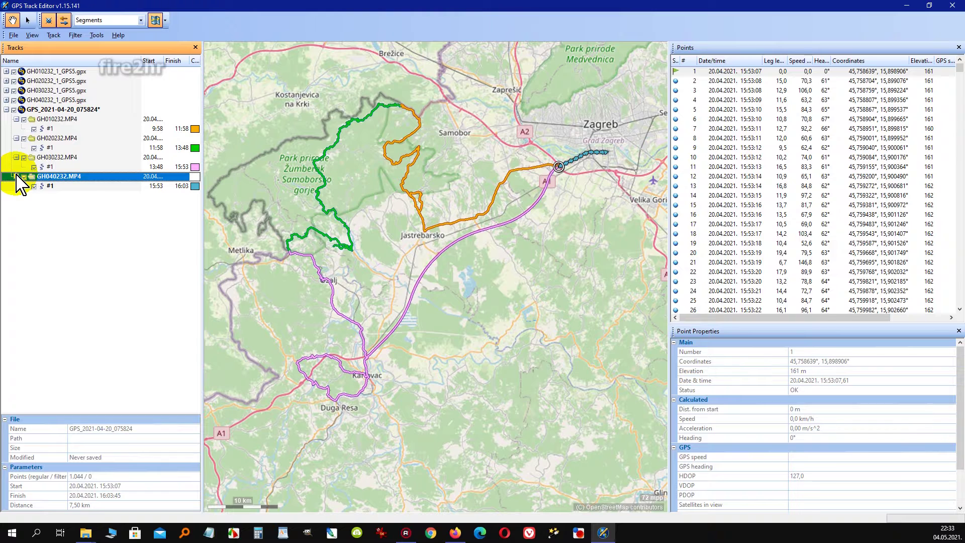
Join the #1 segments of all four MP4 entries in the merged track into a single segment using Restructuring.
{"action": "left_click", "coordinate": [52, 129]}
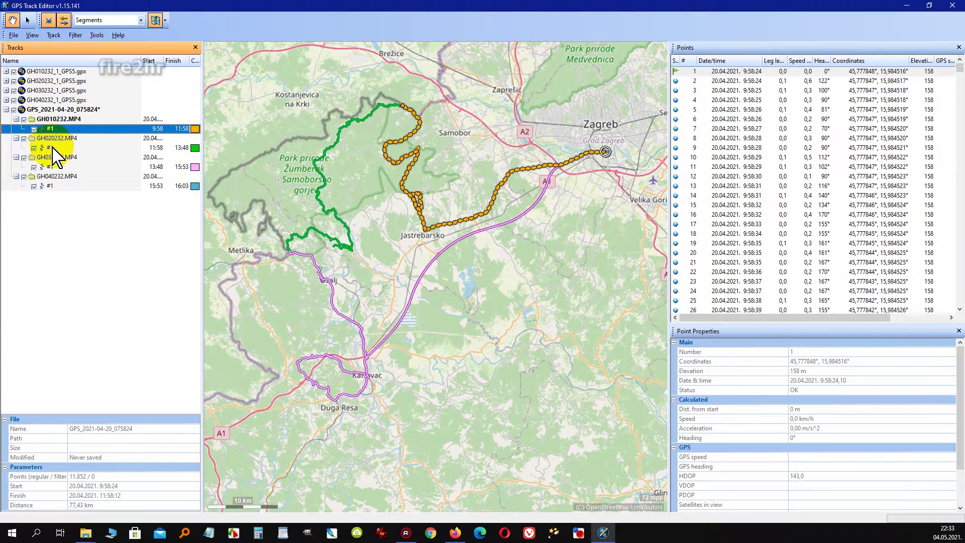
{"action": "left_click", "coordinate": [50, 148], "text": "ctrl"}
{"action": "left_click", "coordinate": [50, 167], "text": "ctrl"}
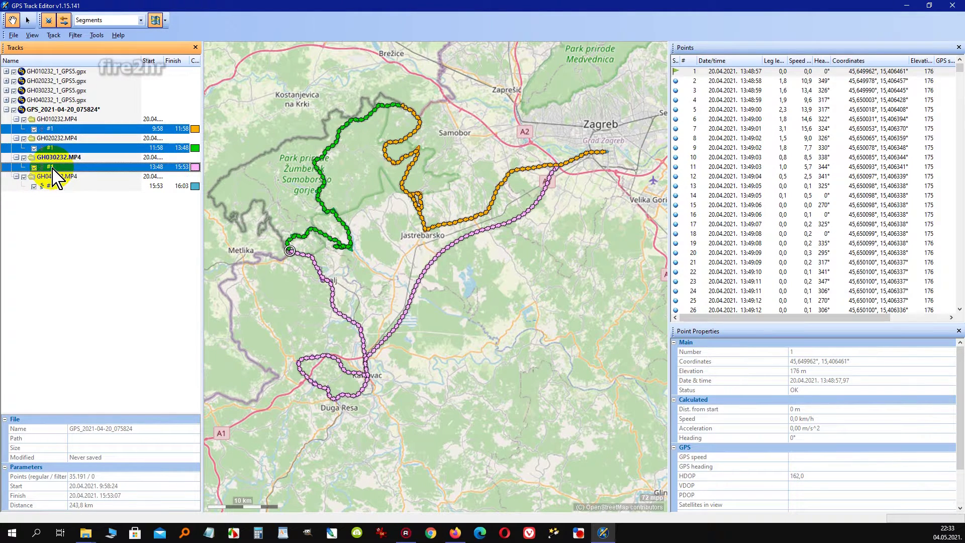
{"action": "left_click", "coordinate": [50, 186], "text": "ctrl"}
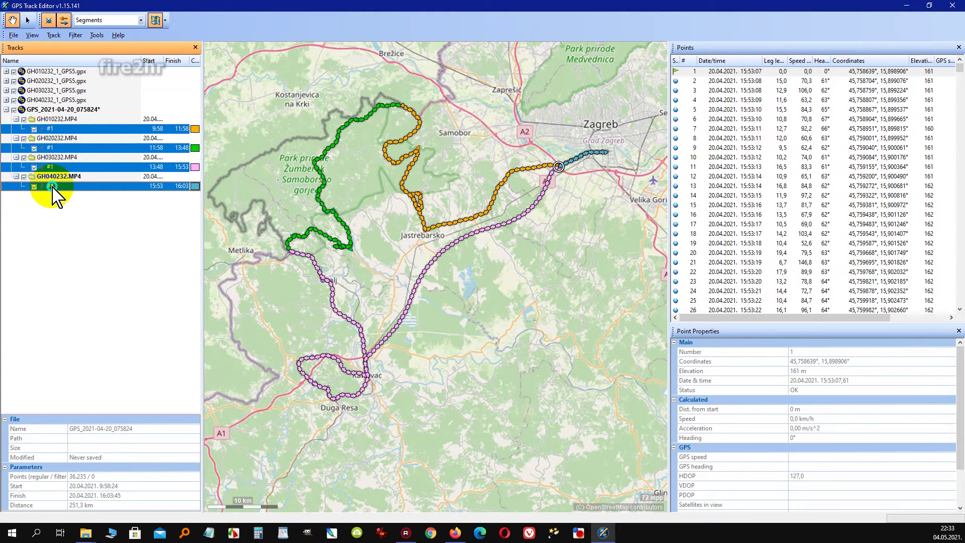
{"action": "right_click", "coordinate": [53, 188]}
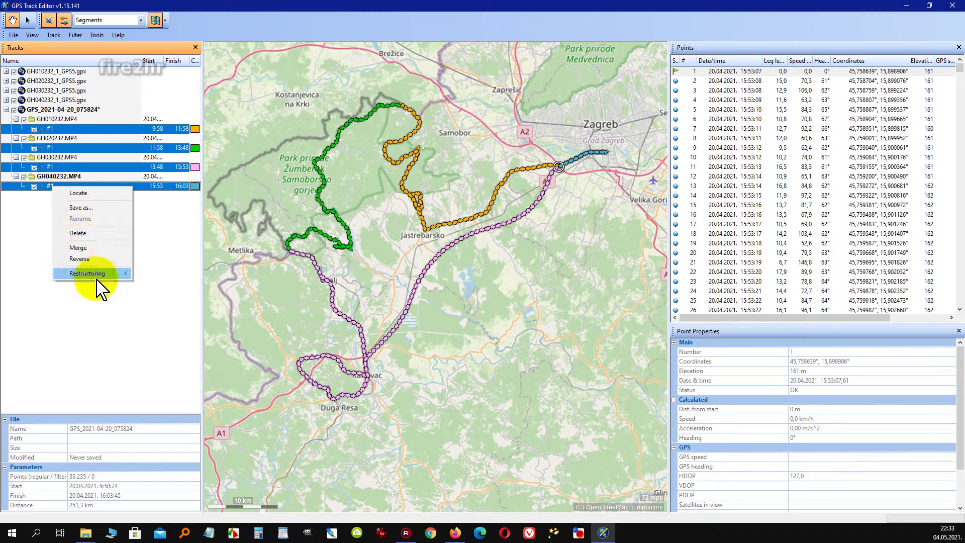
{"action": "mouse_move", "coordinate": [98, 274]}
{"action": "left_click", "coordinate": [153, 273]}
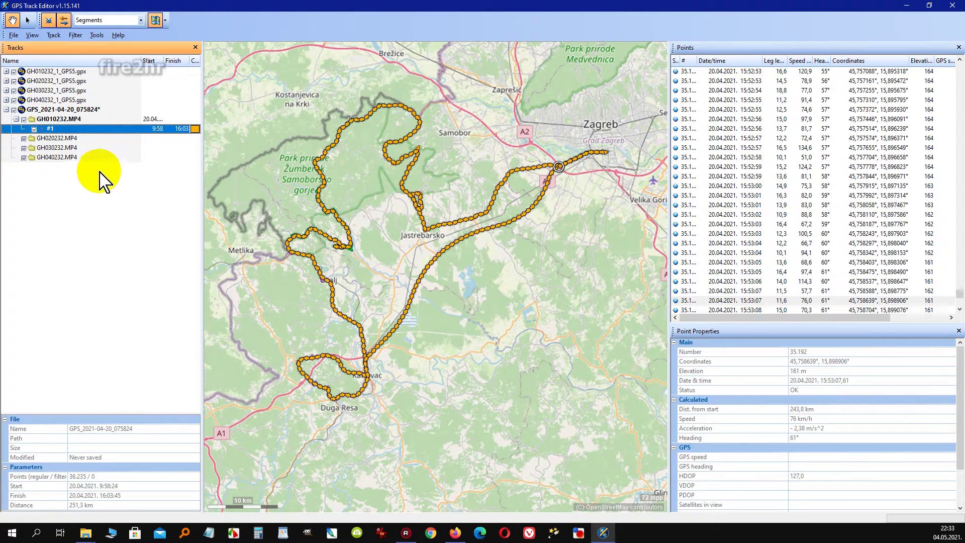
Save the joined segment as GPX file GPS_2021-04-20_075824_All_4_Joined in the GoPro_TimeWarp folder and expand the saved file down to its segment.
{"action": "right_click", "coordinate": [96, 130]}
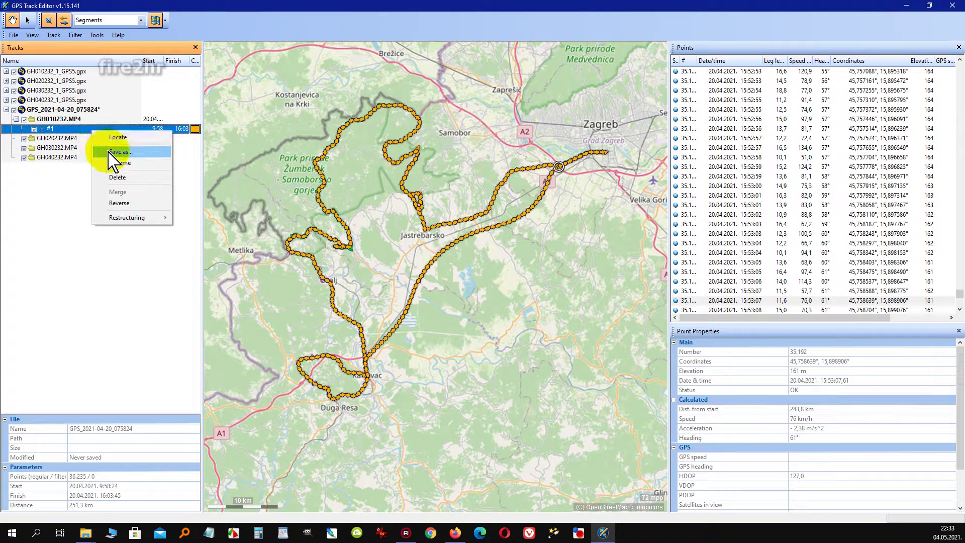
{"action": "left_click", "coordinate": [109, 152]}
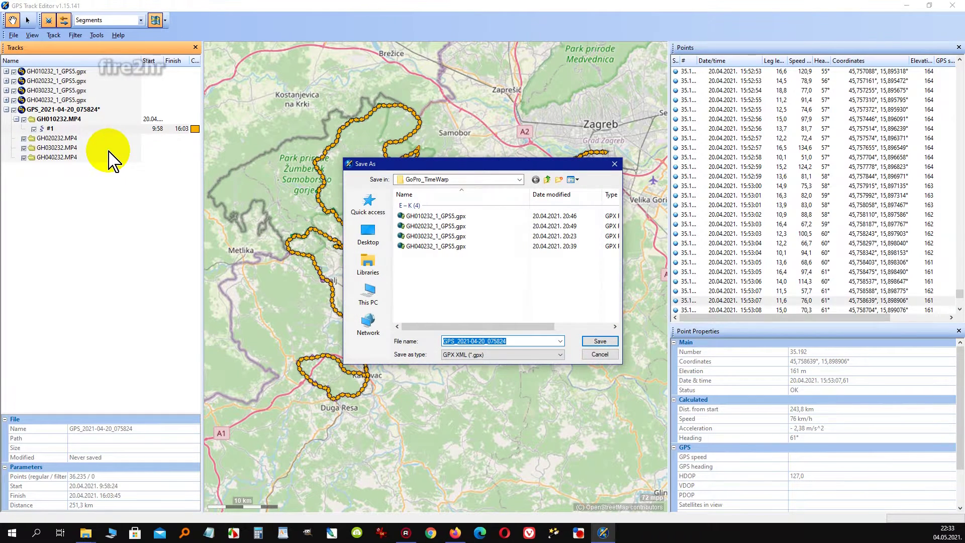
{"action": "left_click", "coordinate": [514, 339]}
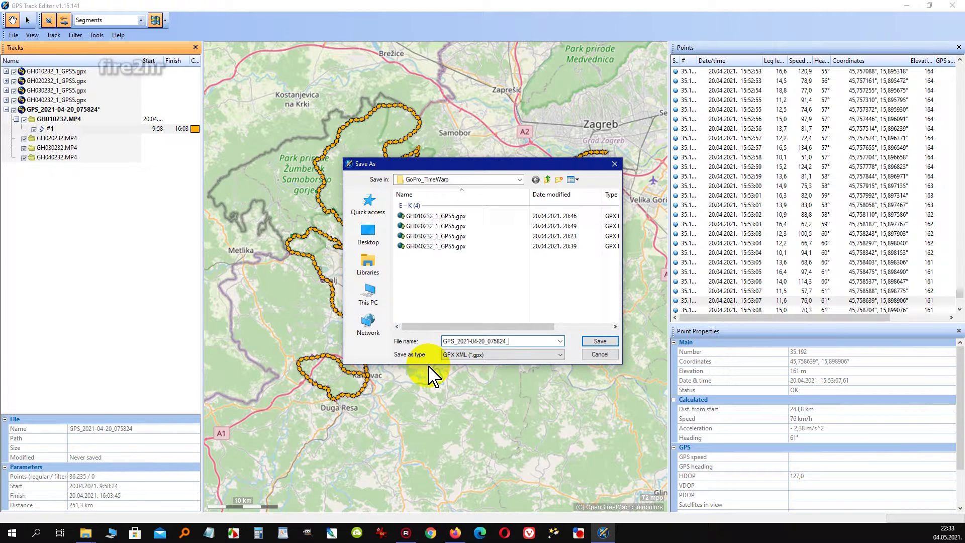
{"action": "type", "text": "_All_4_Joined"}
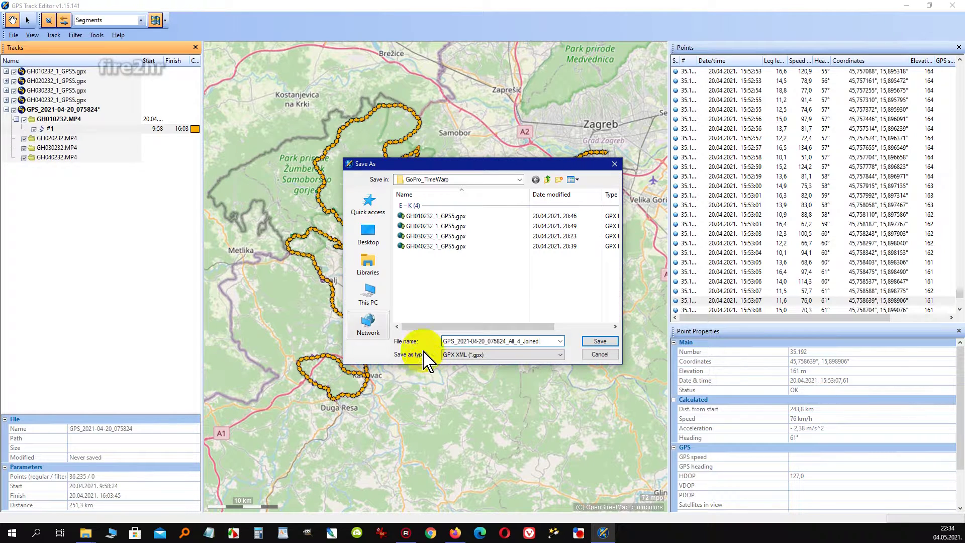
{"action": "left_click", "coordinate": [597, 343]}
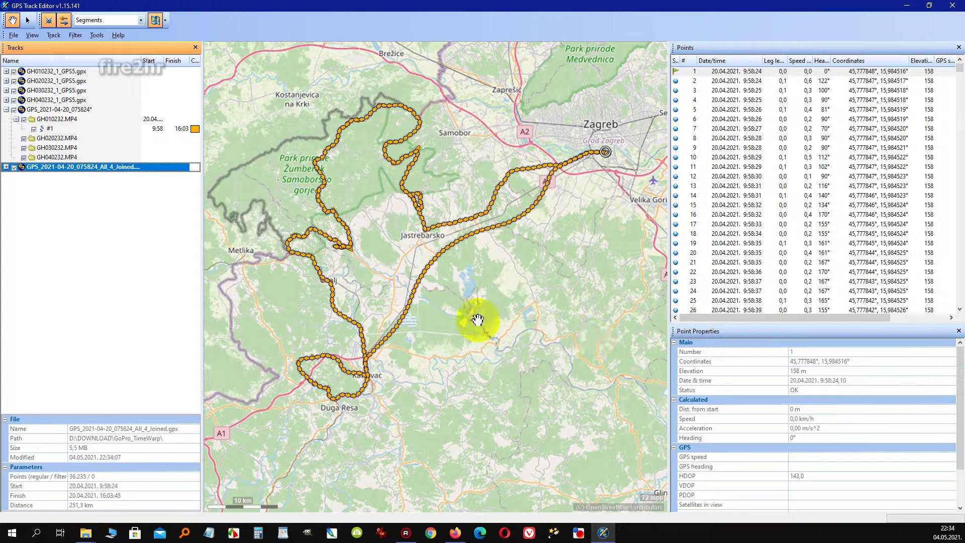
{"action": "left_click", "coordinate": [6, 167]}
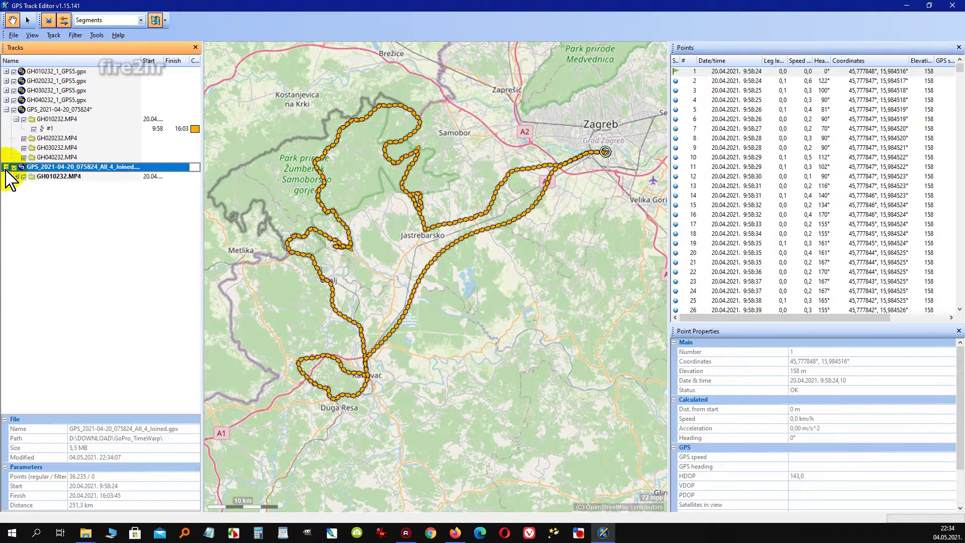
{"action": "left_click", "coordinate": [16, 176]}
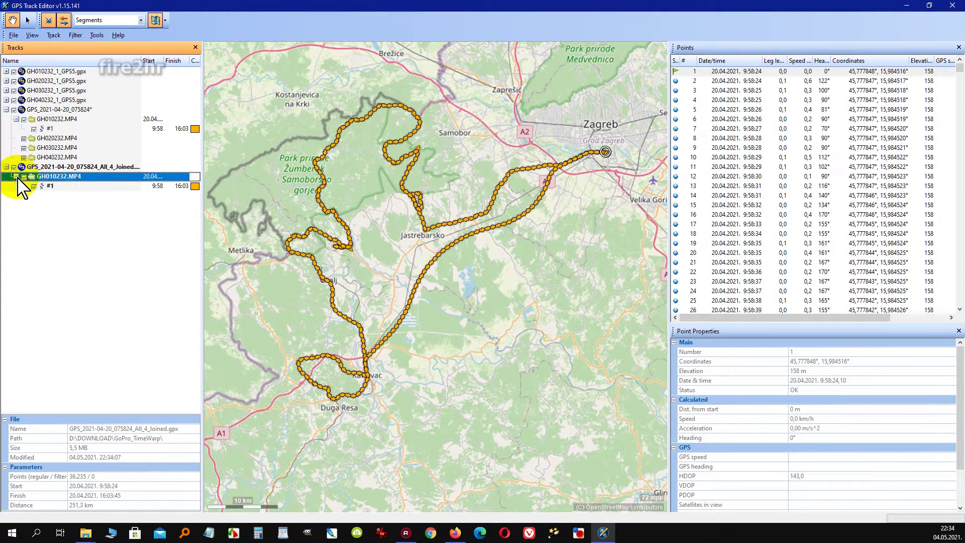
Hide the unsaved merged track and the four source GPX tracks, and select the saved All_4_Joined track to highlight it on the map.
{"action": "left_click", "coordinate": [15, 109]}
{"action": "left_click", "coordinate": [17, 100]}
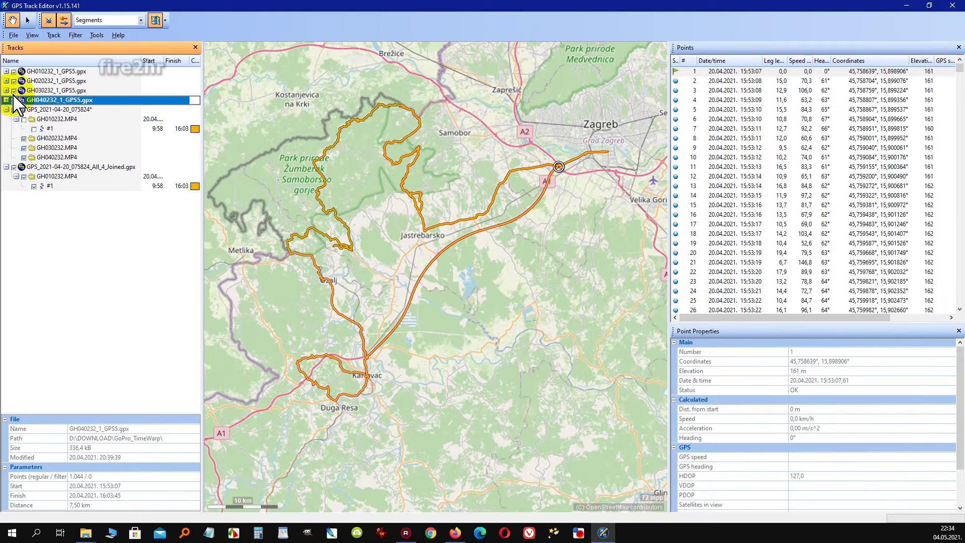
{"action": "left_click", "coordinate": [15, 90]}
{"action": "left_click", "coordinate": [14, 81]}
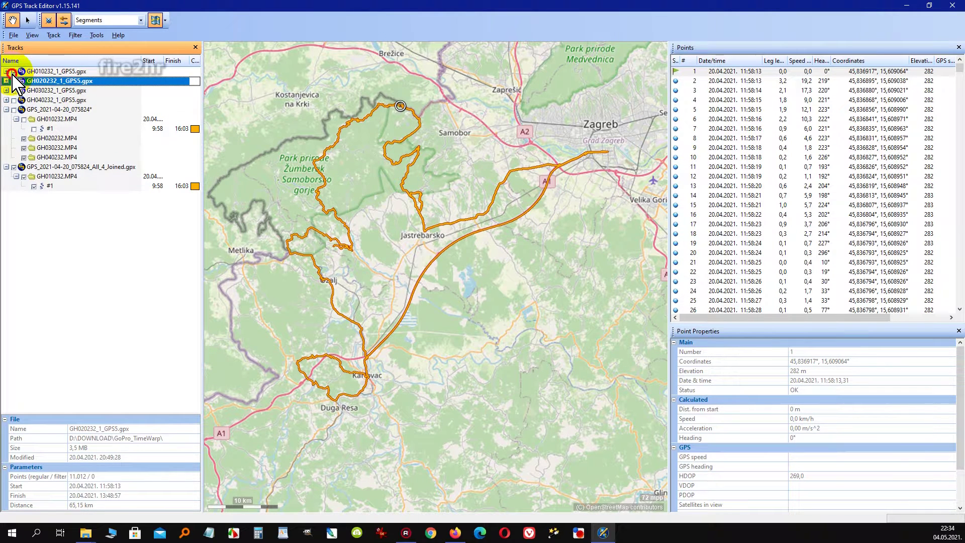
{"action": "left_click", "coordinate": [14, 71]}
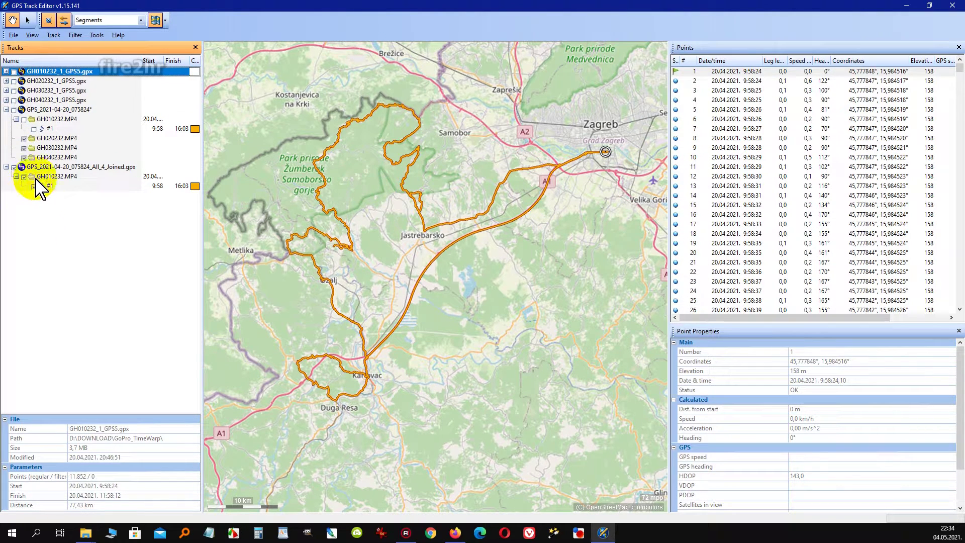
{"action": "left_click", "coordinate": [55, 168]}
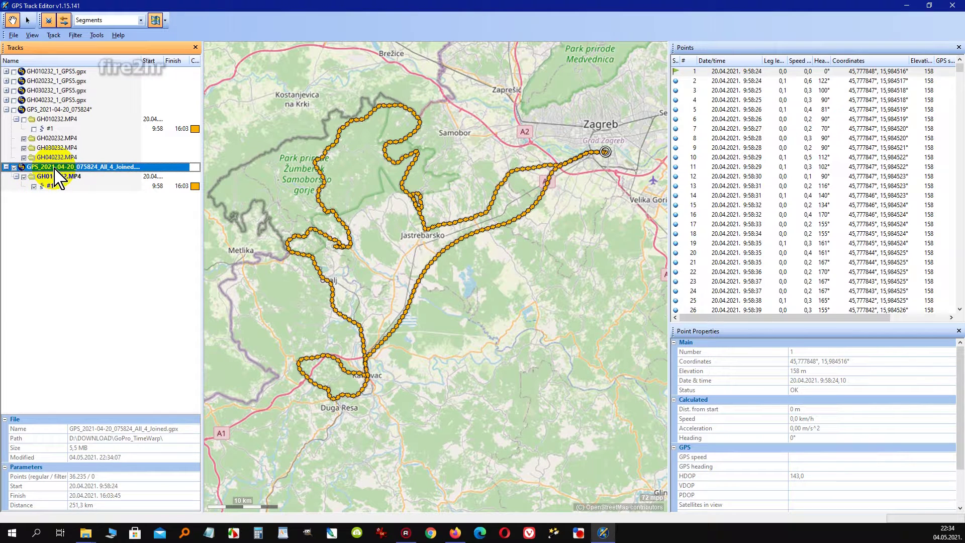
{"action": "left_click", "coordinate": [57, 176]}
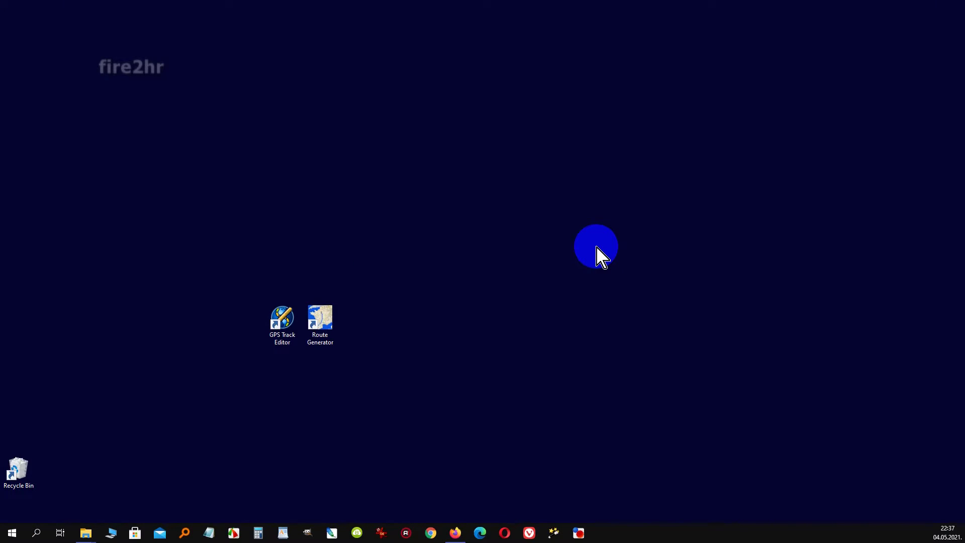
Switch to Route Generator and import the GPX file GPS_2021-04-20_075824_All_4_Joined.gpx from the GoPro_TimeWarp folder.
{"action": "left_click", "coordinate": [323, 322]}
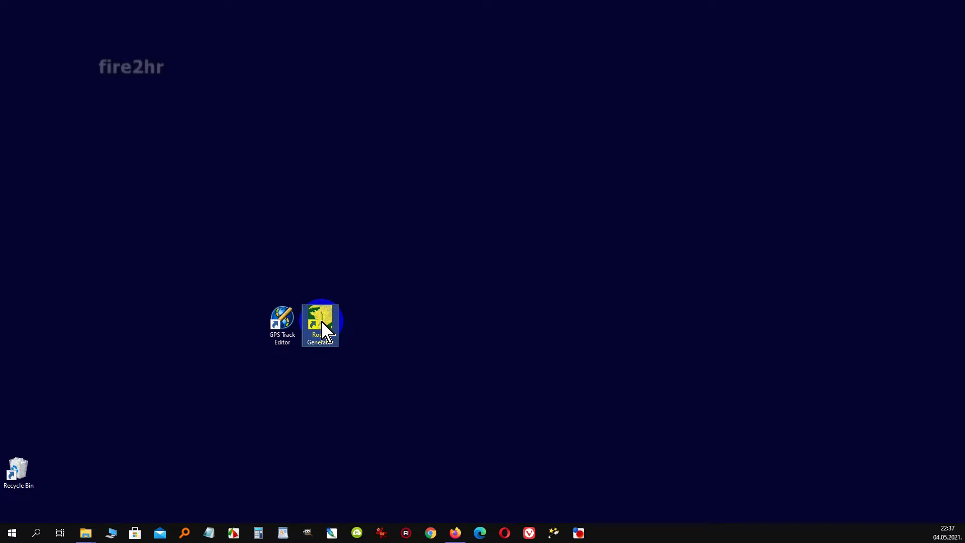
{"action": "double_click", "coordinate": [322, 322]}
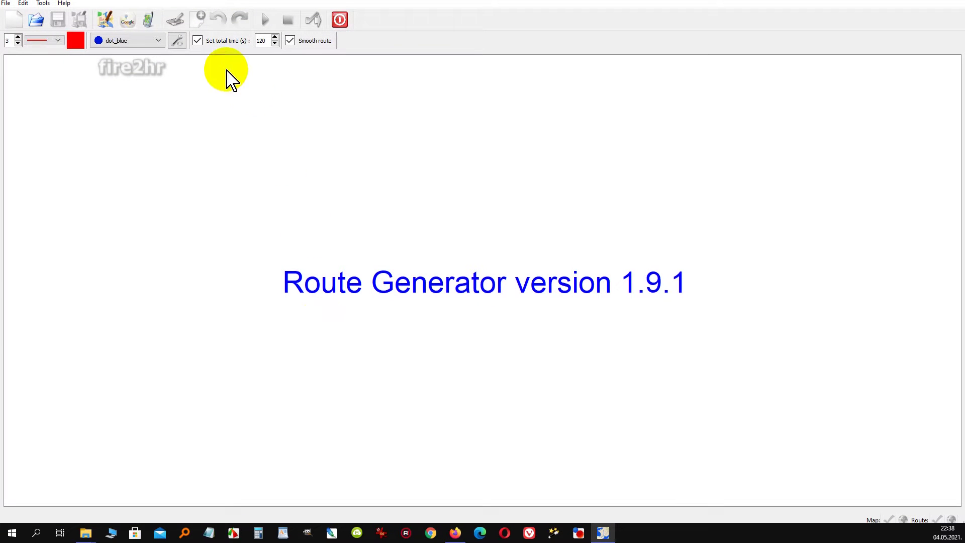
{"action": "left_click", "coordinate": [6, 4]}
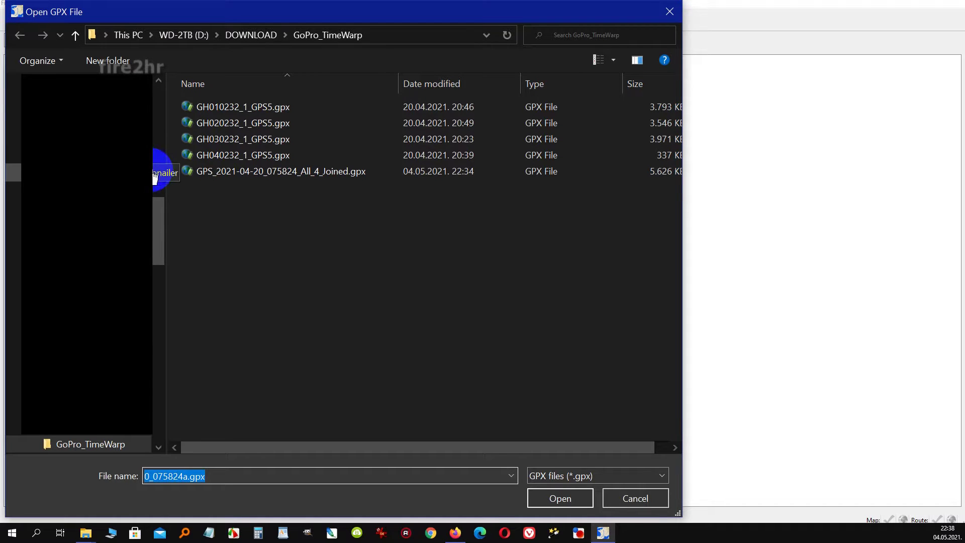
{"action": "left_click", "coordinate": [223, 175]}
{"action": "left_click", "coordinate": [559, 499]}
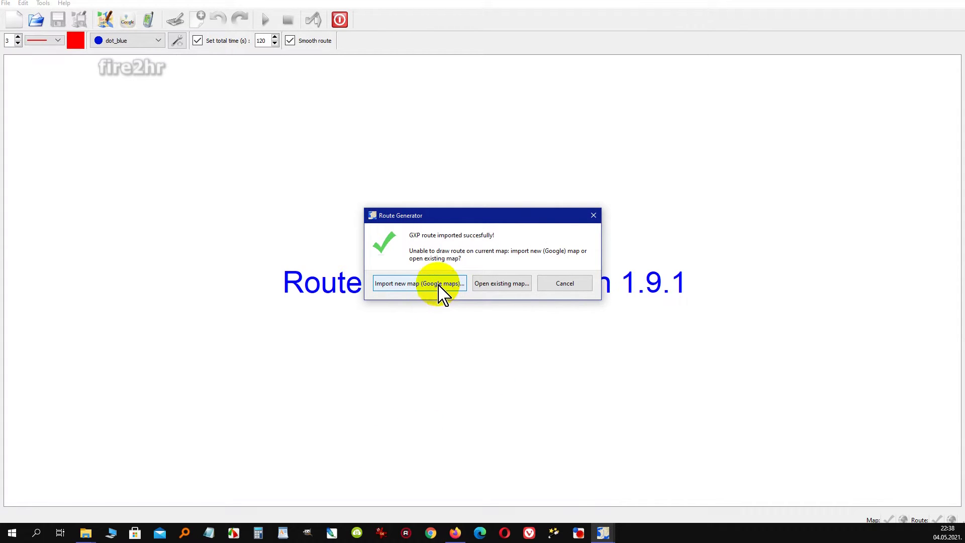
Start importing a new Google map for the route, maximize the import window, and set the map resolution to 3840 x 2160.
{"action": "left_click", "coordinate": [439, 286]}
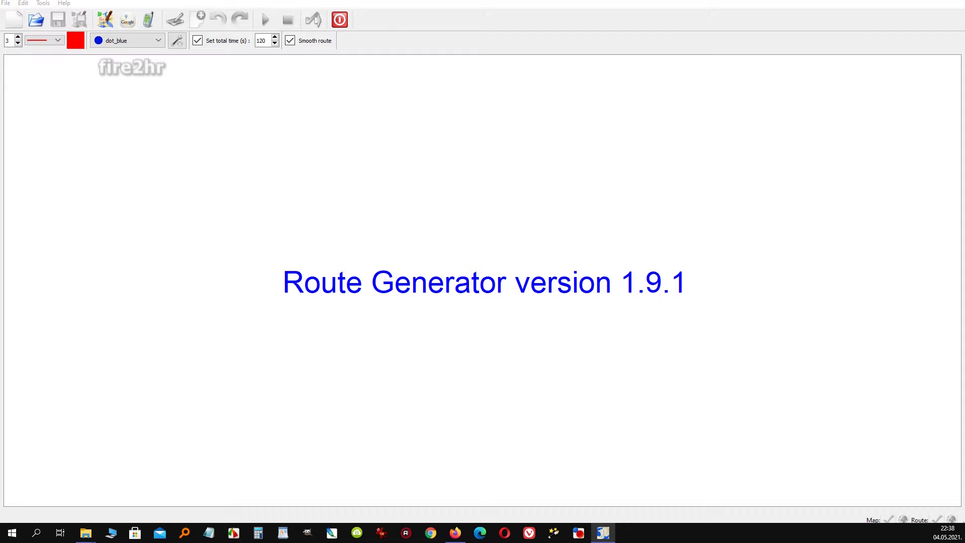
{"action": "mouse_move", "coordinate": [0, 191]}
{"action": "left_mouse_down"}
{"action": "mouse_move", "coordinate": [261, 187]}
{"action": "mouse_move", "coordinate": [693, 69]}
{"action": "left_mouse_up"}
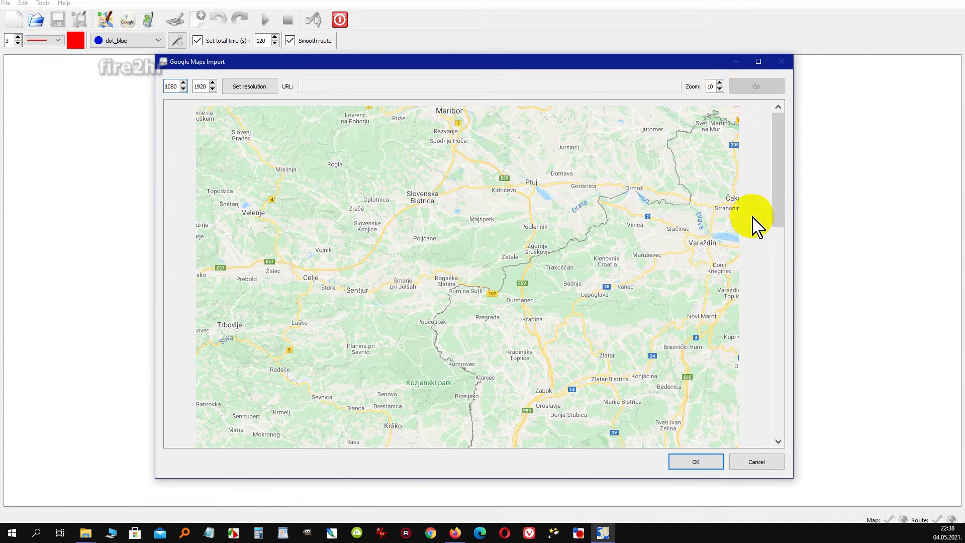
{"action": "left_click", "coordinate": [759, 61]}
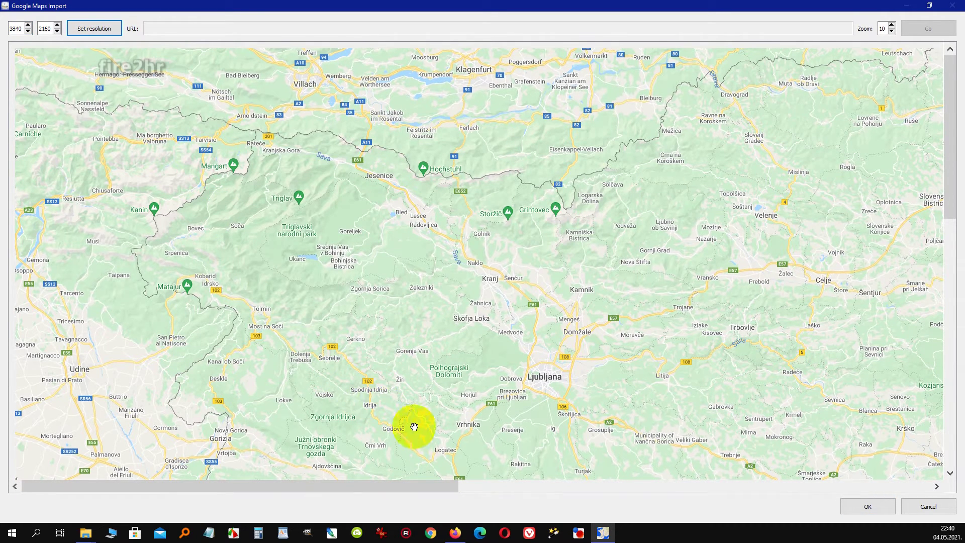
Try lower zoom levels for the Google map and return the zoom to 10.
{"action": "left_click", "coordinate": [891, 32]}
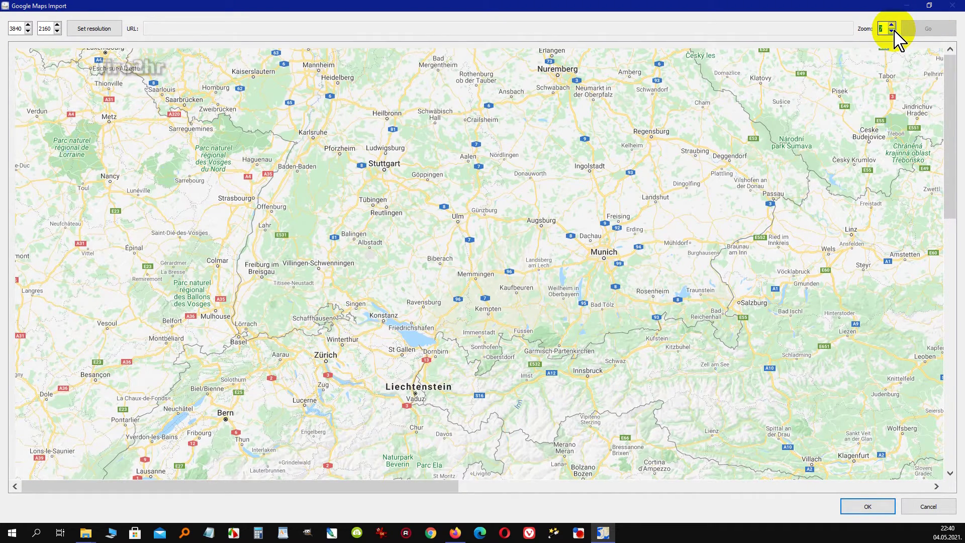
{"action": "left_click", "coordinate": [892, 31]}
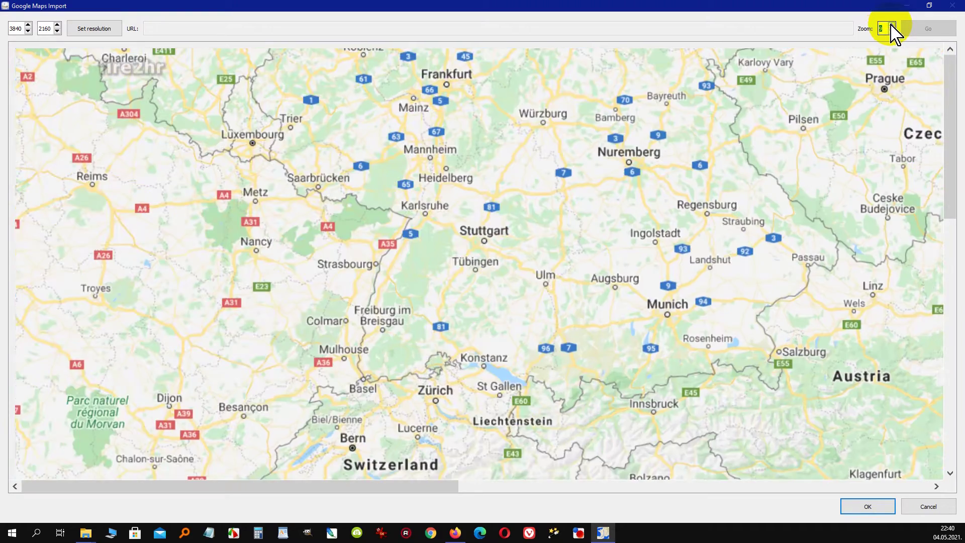
{"action": "left_click", "coordinate": [891, 26]}
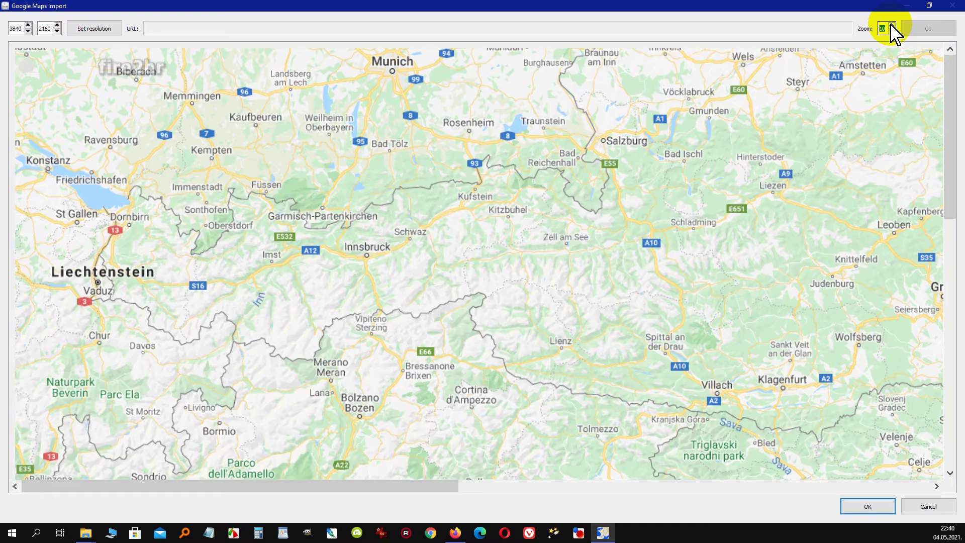
{"action": "left_click", "coordinate": [892, 26]}
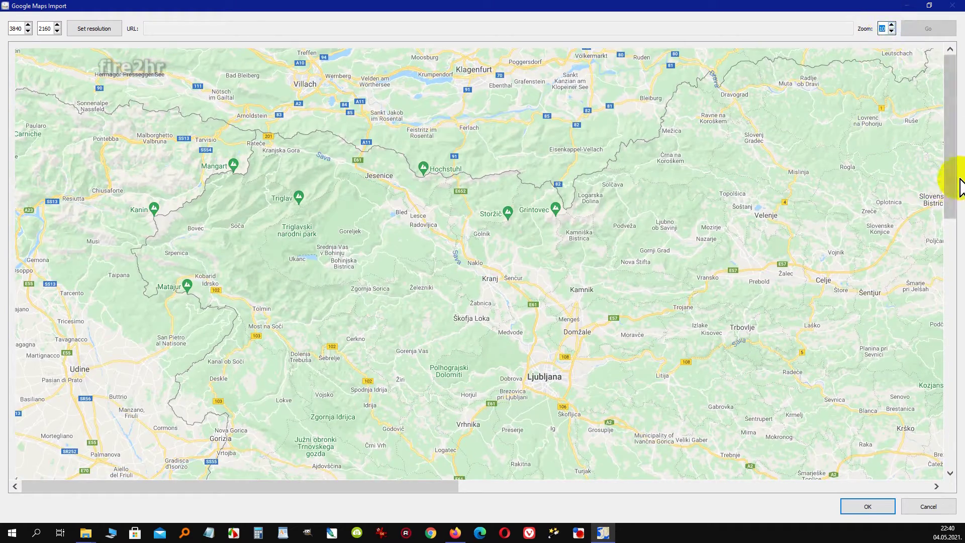
Set the Google map zoom to 12 and check the green route frame at its upper and lower edges.
{"action": "left_click_drag", "start_coordinate": [954, 178], "coordinate": [928, 296]}
{"action": "left_click_drag", "start_coordinate": [439, 486], "coordinate": [693, 488]}
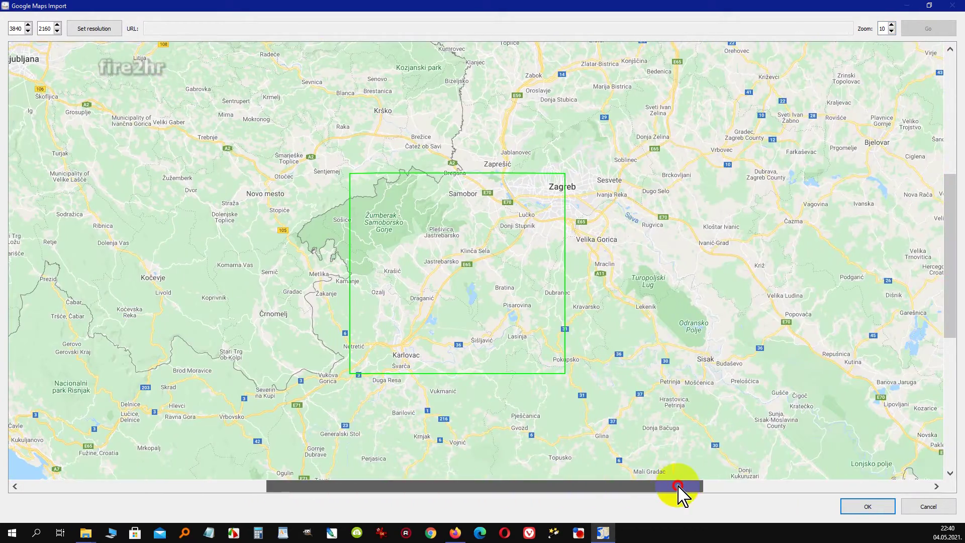
{"action": "left_click", "coordinate": [892, 26]}
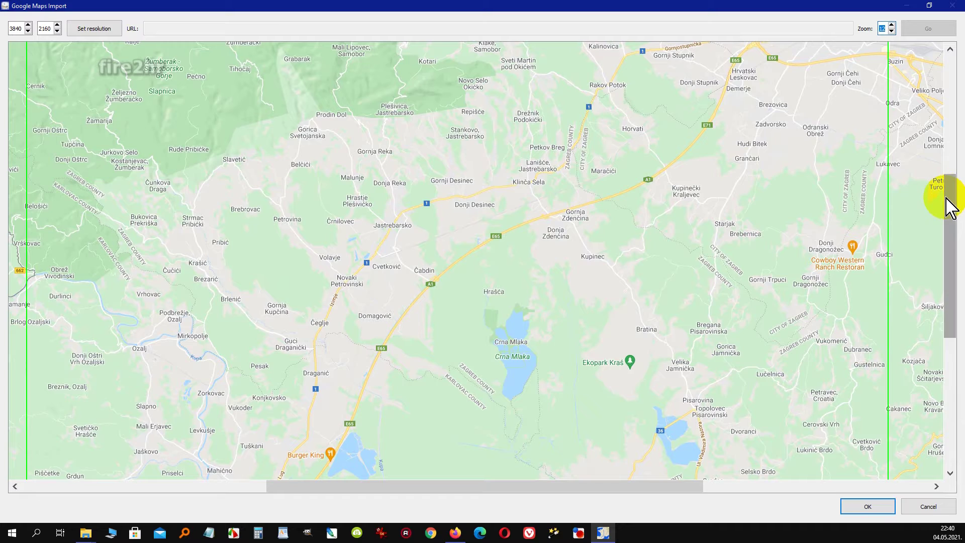
{"action": "left_click_drag", "start_coordinate": [950, 206], "coordinate": [944, 126]}
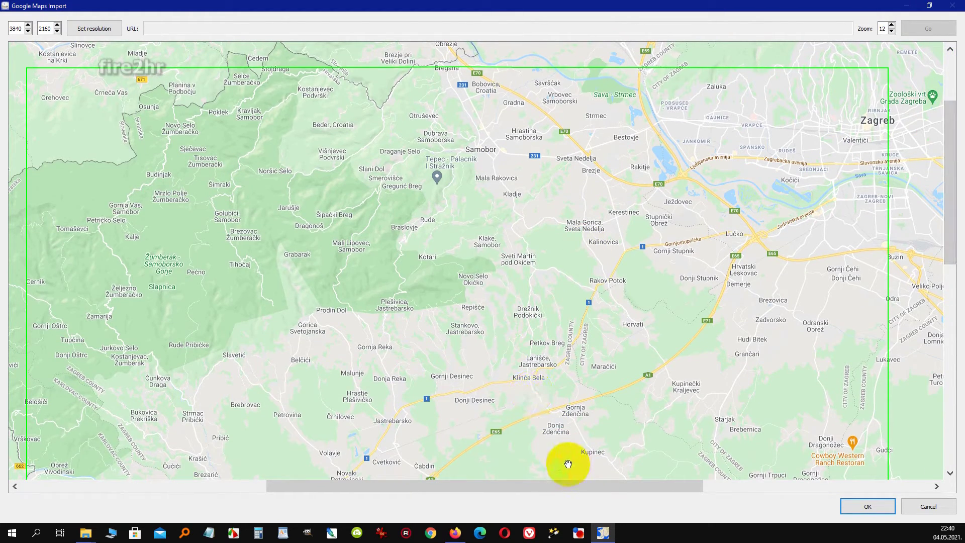
{"action": "left_click_drag", "start_coordinate": [547, 486], "coordinate": [573, 489]}
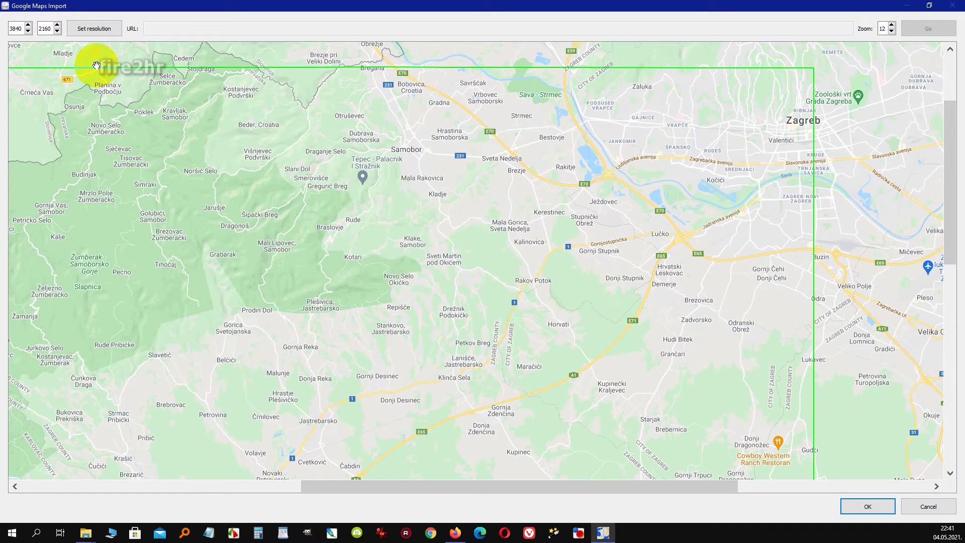
{"action": "left_click_drag", "start_coordinate": [948, 125], "coordinate": [937, 286]}
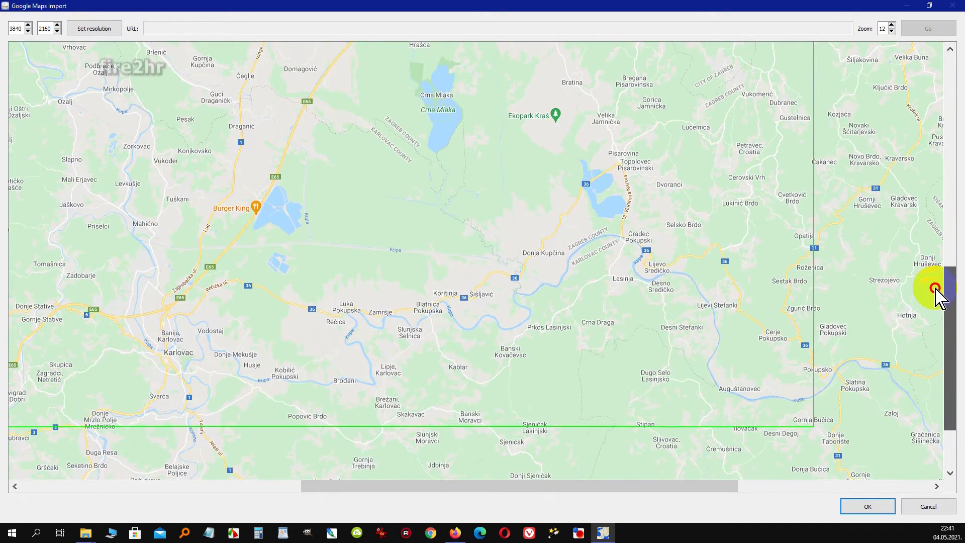
Accept the map import and save the map image as WRCmap2.png in the GPX_GoPro_test_2020 folder.
{"action": "left_click", "coordinate": [865, 510]}
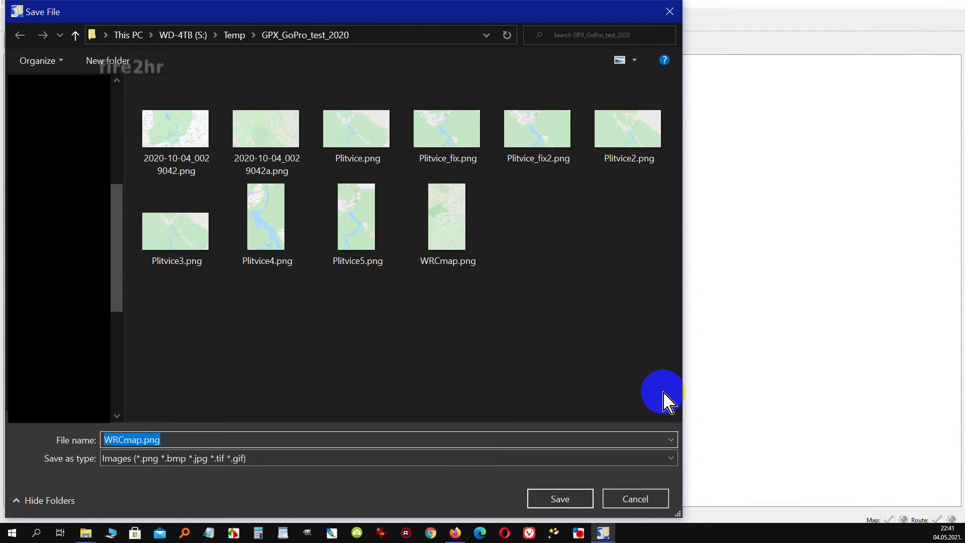
{"action": "left_click", "coordinate": [142, 440]}
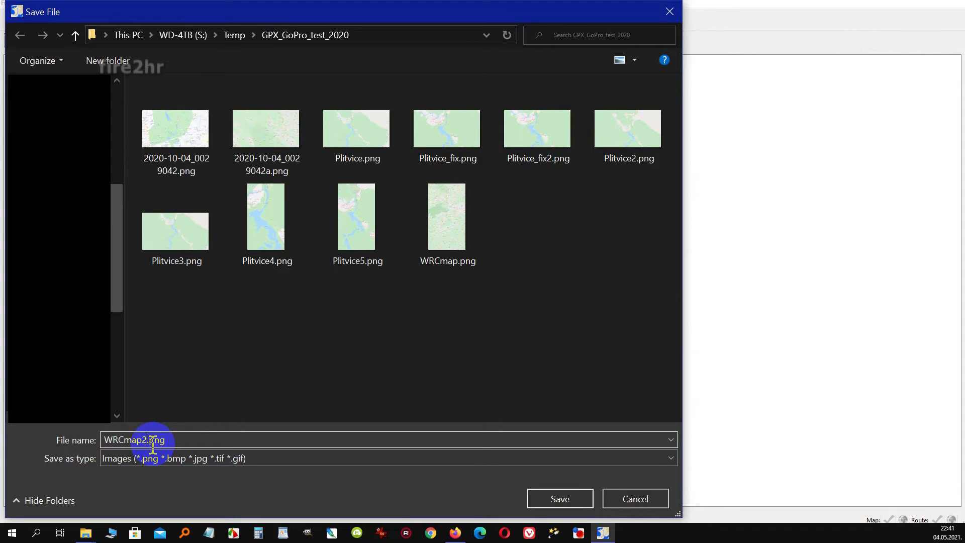
{"action": "left_click", "coordinate": [555, 499]}
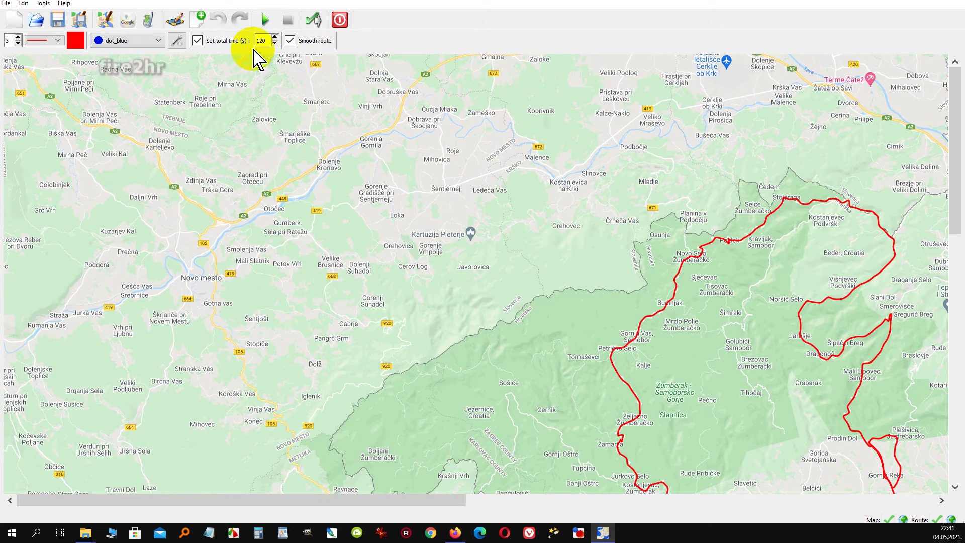
Inspect the red route on the imported map, play its animation, and follow the moving blue marker along the track.
{"action": "left_click_drag", "start_coordinate": [278, 501], "coordinate": [430, 502]}
{"action": "scroll", "coordinate": [414, 449], "scroll_direction": "down", "scroll_amount": 6}
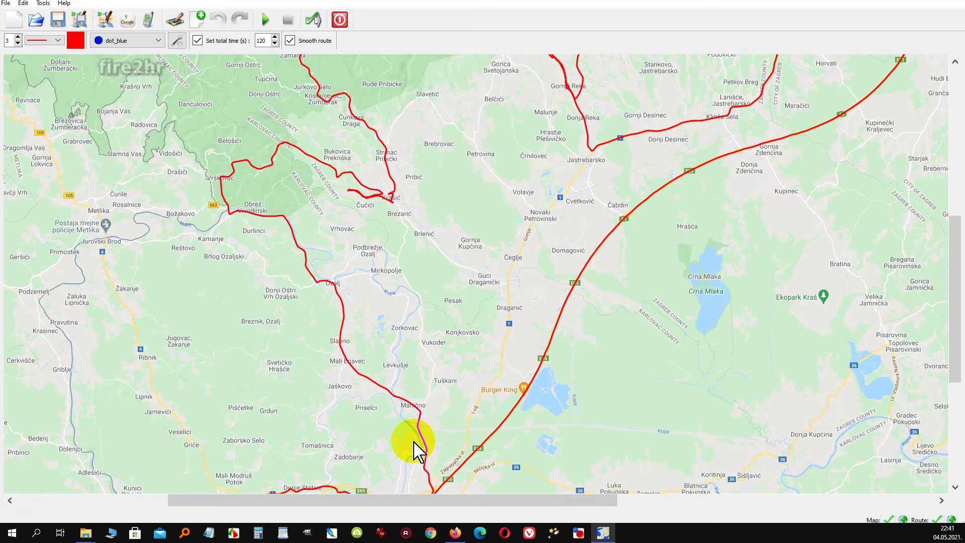
{"action": "scroll", "coordinate": [413, 449], "scroll_direction": "up", "scroll_amount": 3}
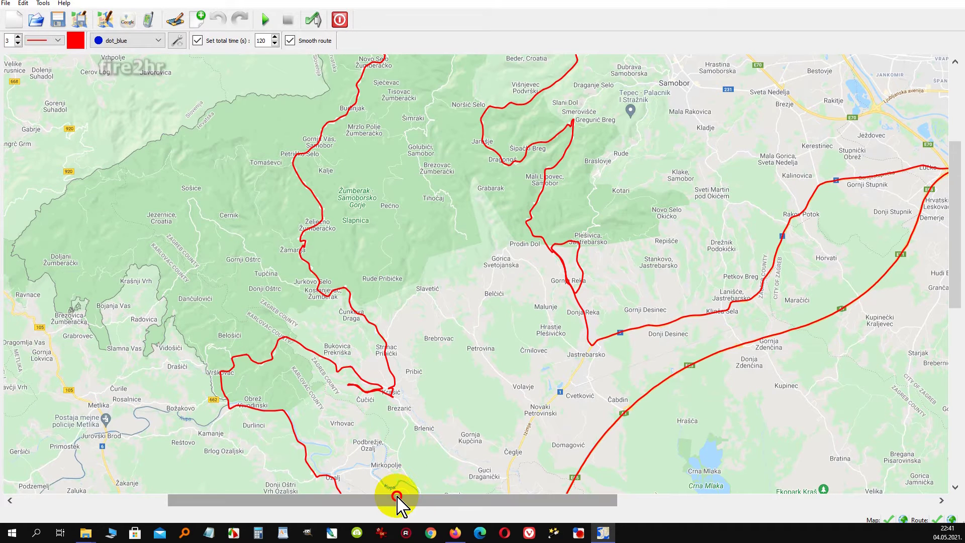
{"action": "left_click_drag", "start_coordinate": [396, 500], "coordinate": [527, 504]}
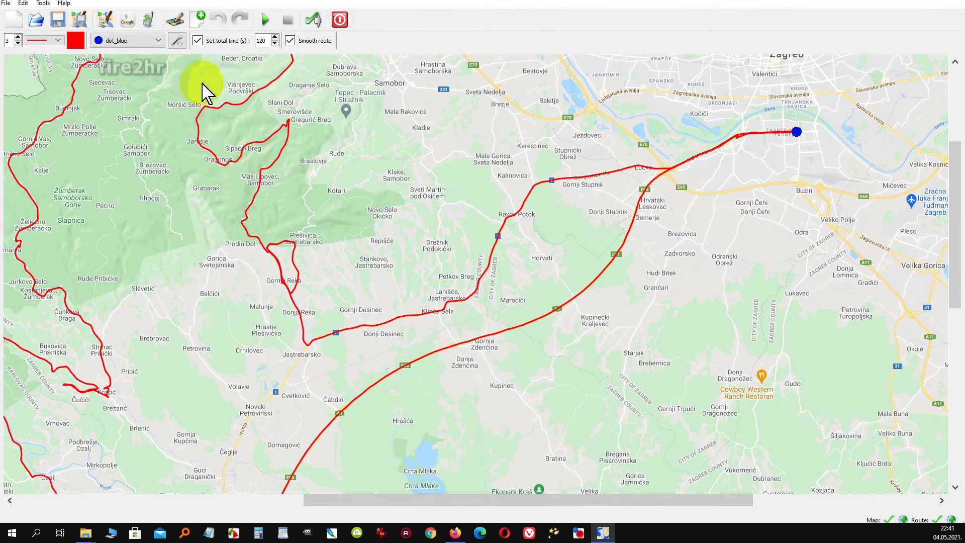
{"action": "left_click", "coordinate": [264, 21]}
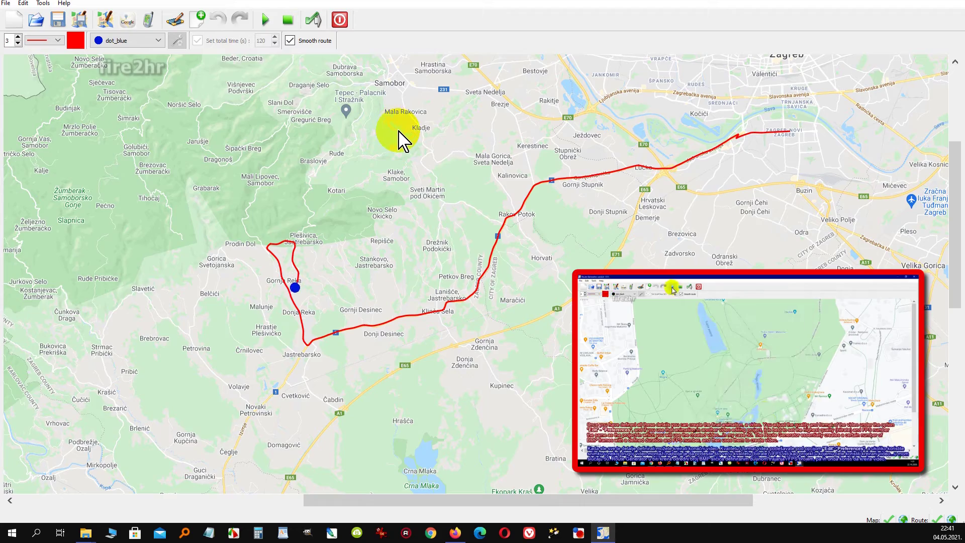
{"action": "mouse_move", "coordinate": [951, 248]}
{"action": "left_mouse_down"}
{"action": "mouse_move", "coordinate": [961, 186]}
{"action": "mouse_move", "coordinate": [950, 232]}
{"action": "left_mouse_up"}
{"action": "left_click_drag", "start_coordinate": [605, 504], "coordinate": [435, 510]}
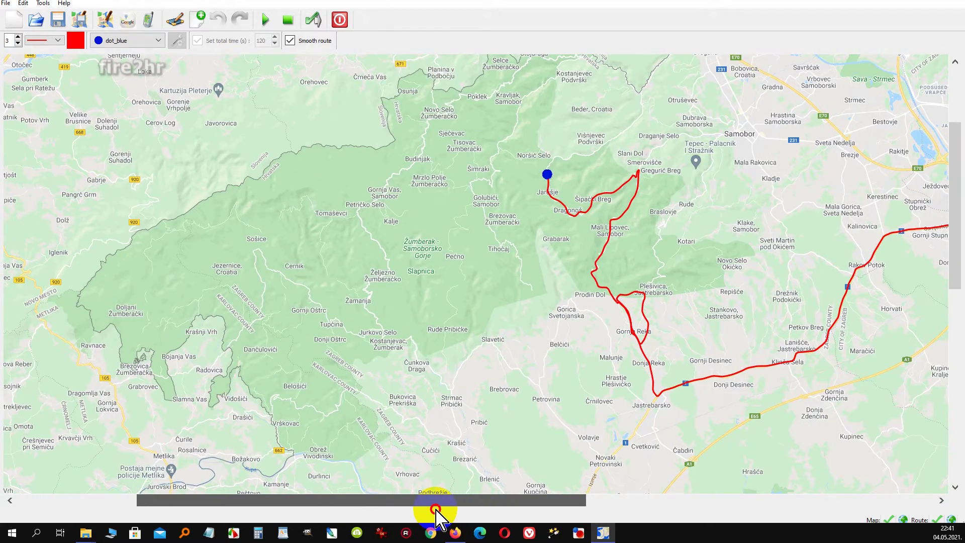